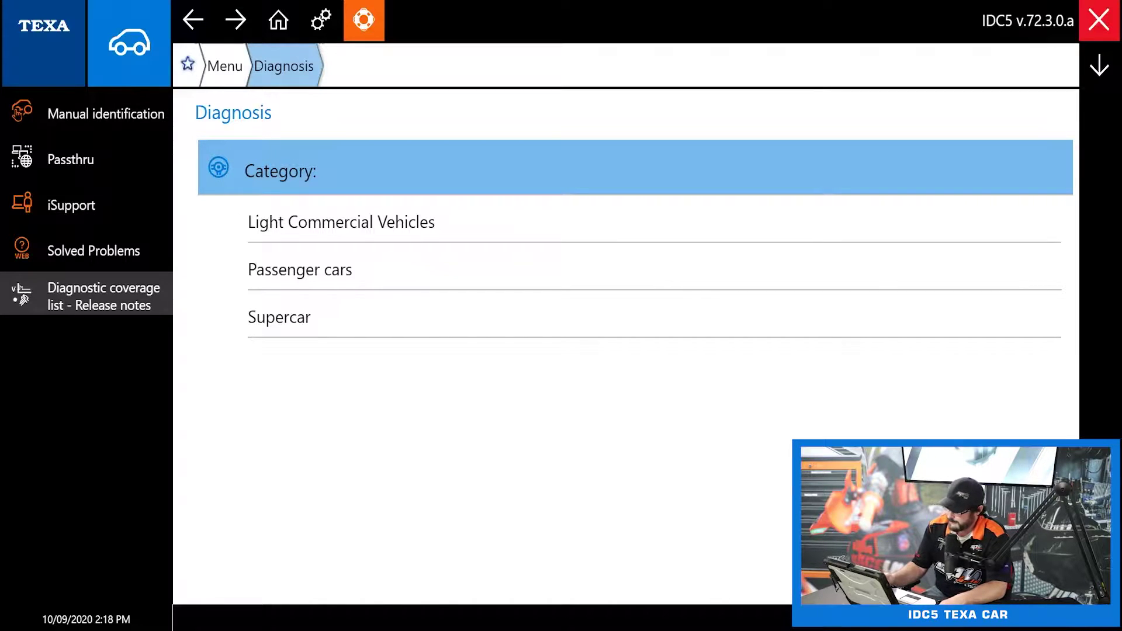
Choose the Passenger cars category for diagnosis and look through the list of vehicle makes
left_click(300, 270)
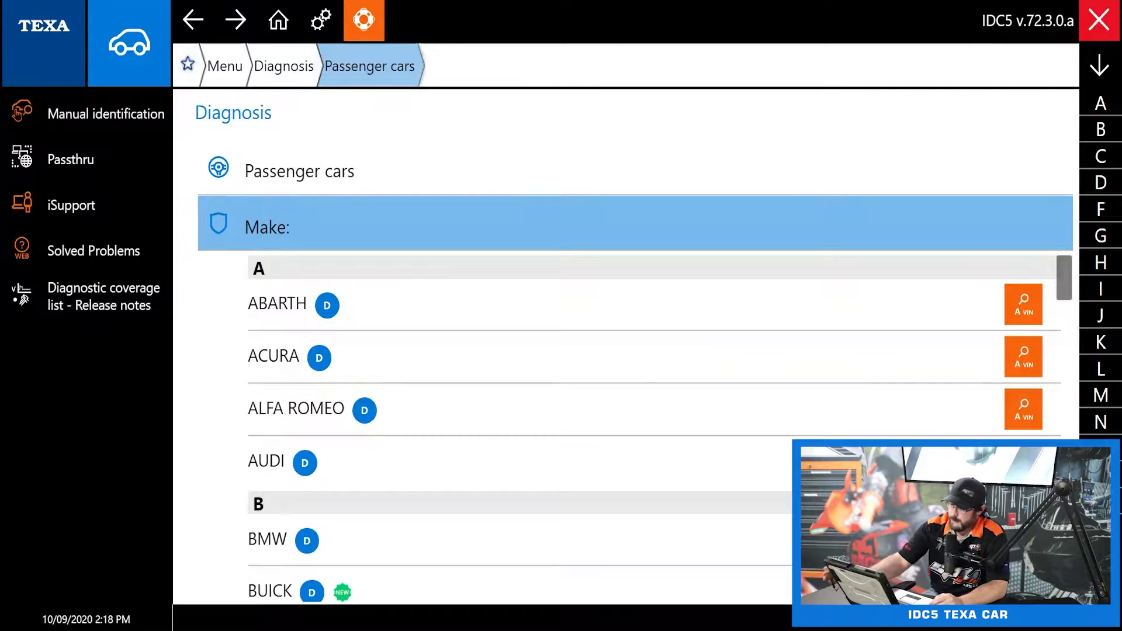
scroll(584, 409, "down", 5)
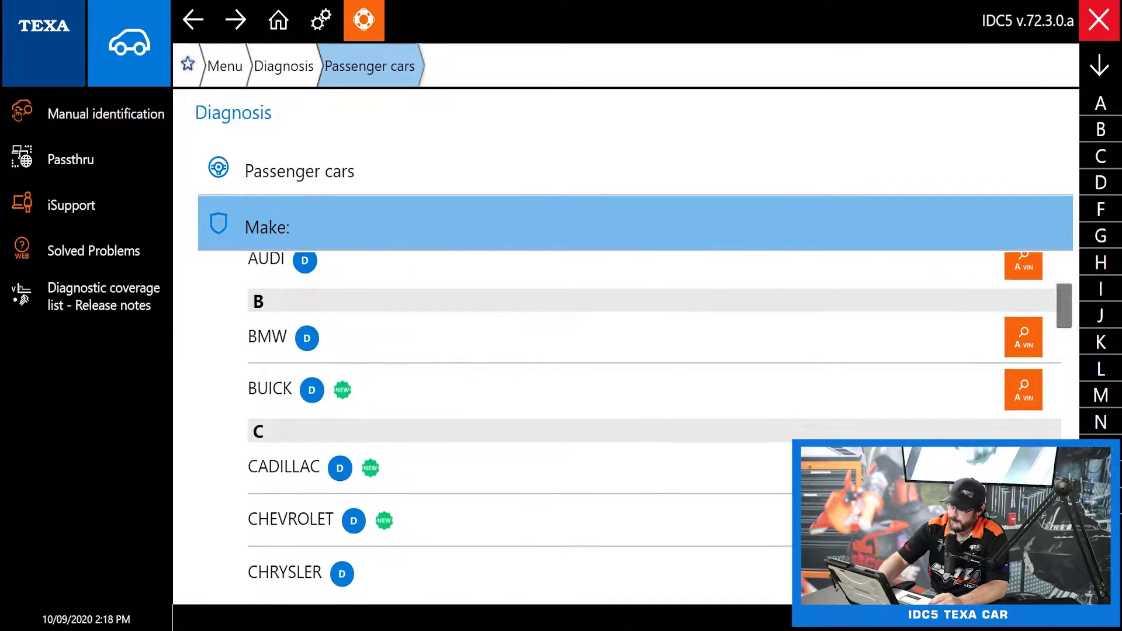
scroll(585, 409, "up", 6)
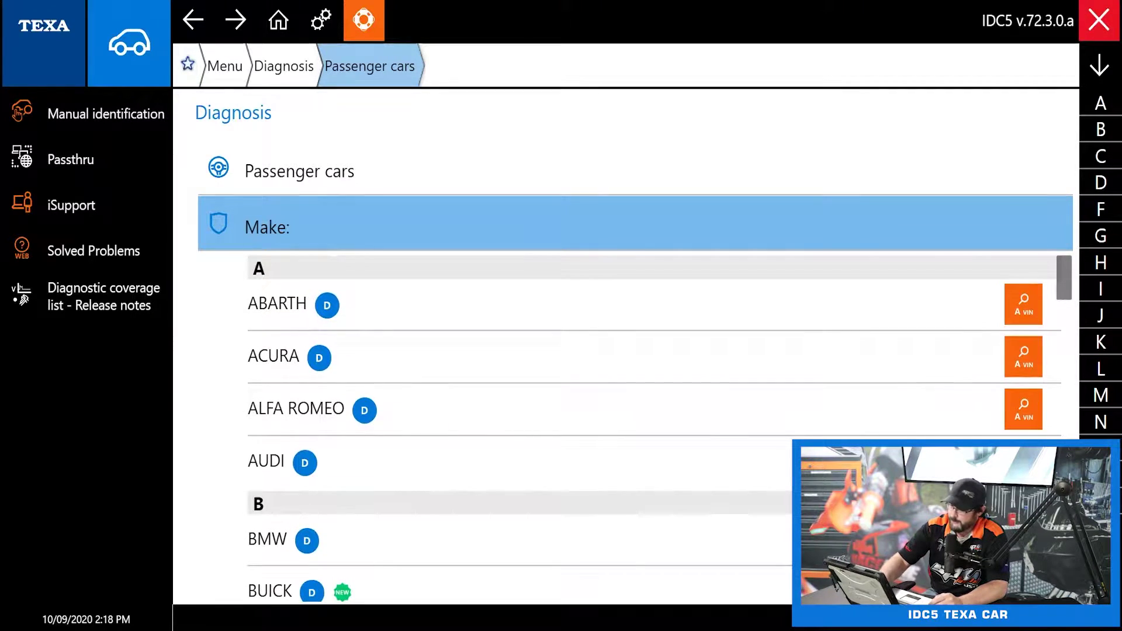
scroll(584, 409, "down", 4)
scroll(584, 409, "up", 2)
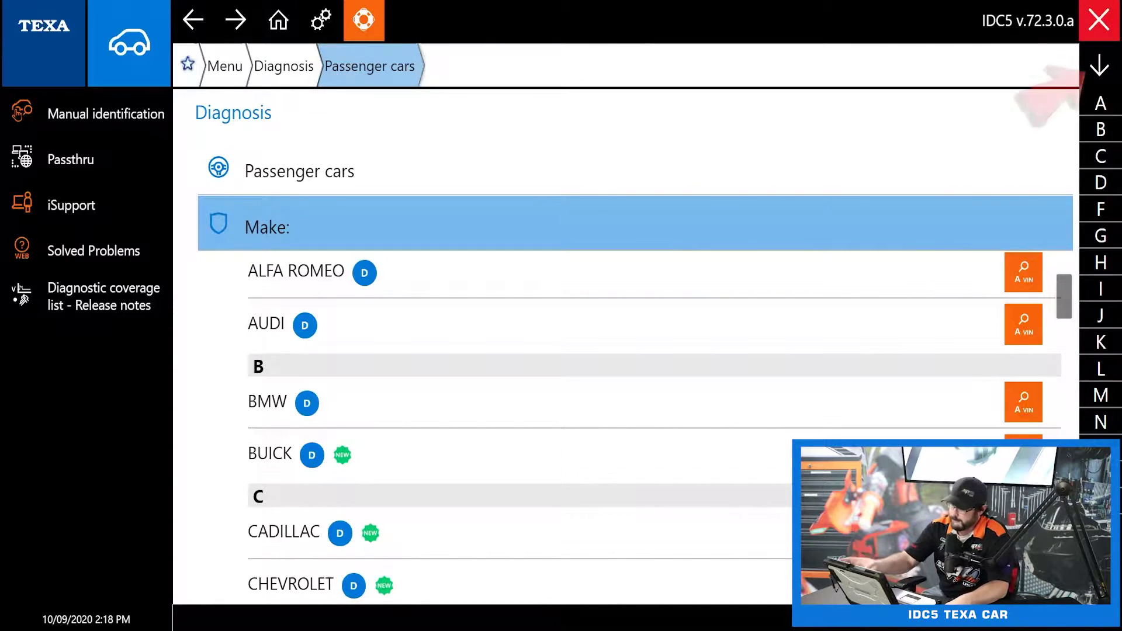
scroll(584, 409, "up", 3)
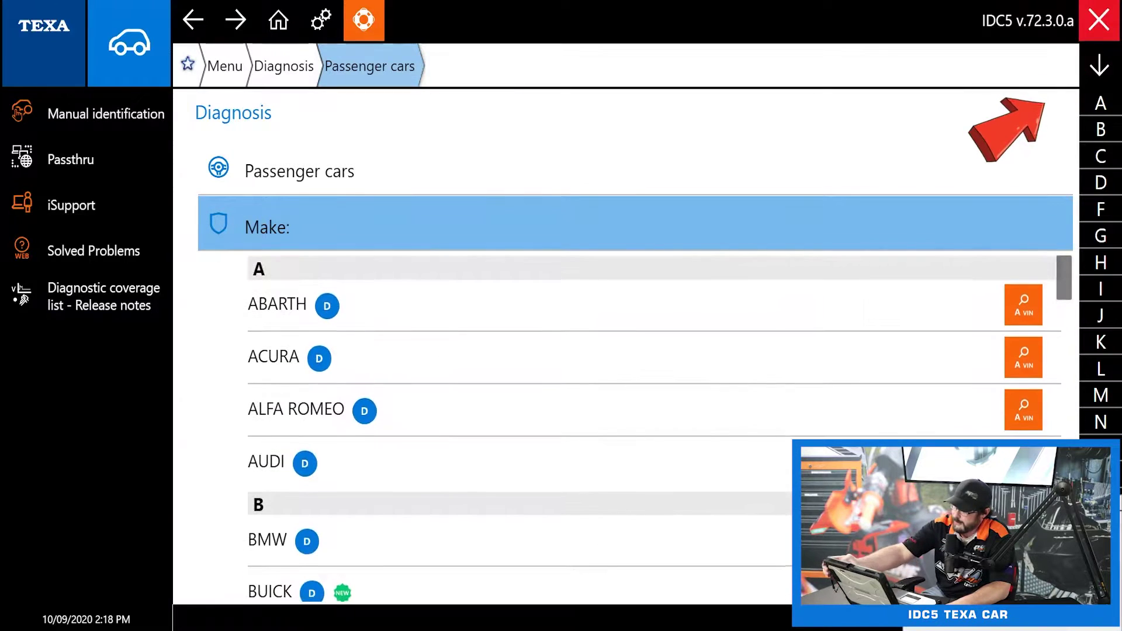
Load the BMW 1 [19>] (F40) M 135xi Kat Hatchback from the last 20 selections and view its technical data sheets
left_click(1100, 65)
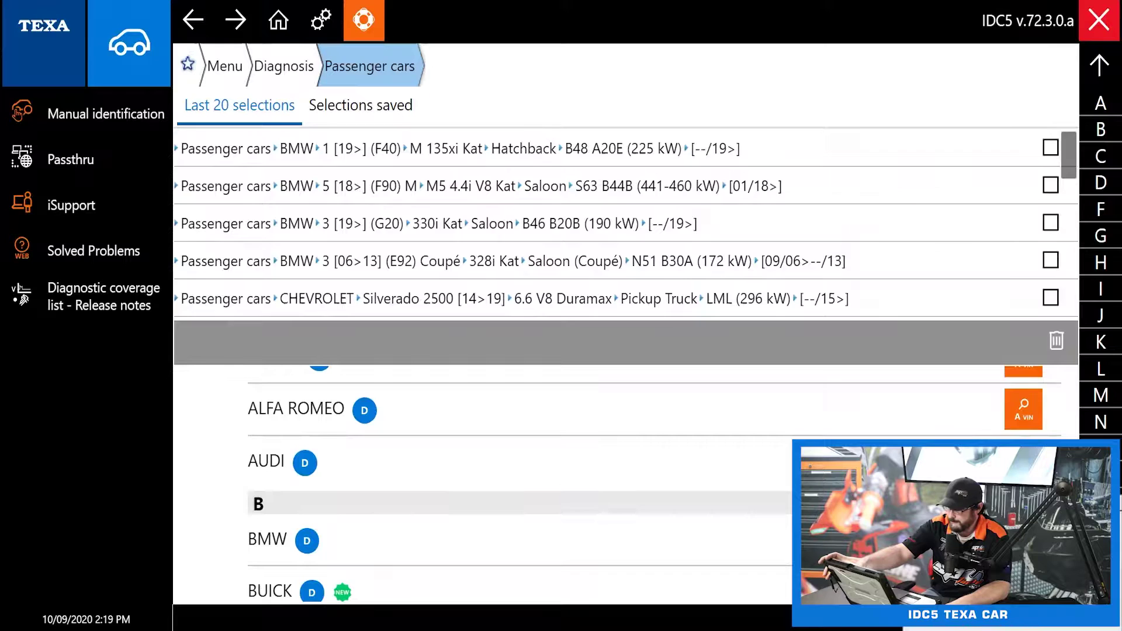
left_click(456, 148)
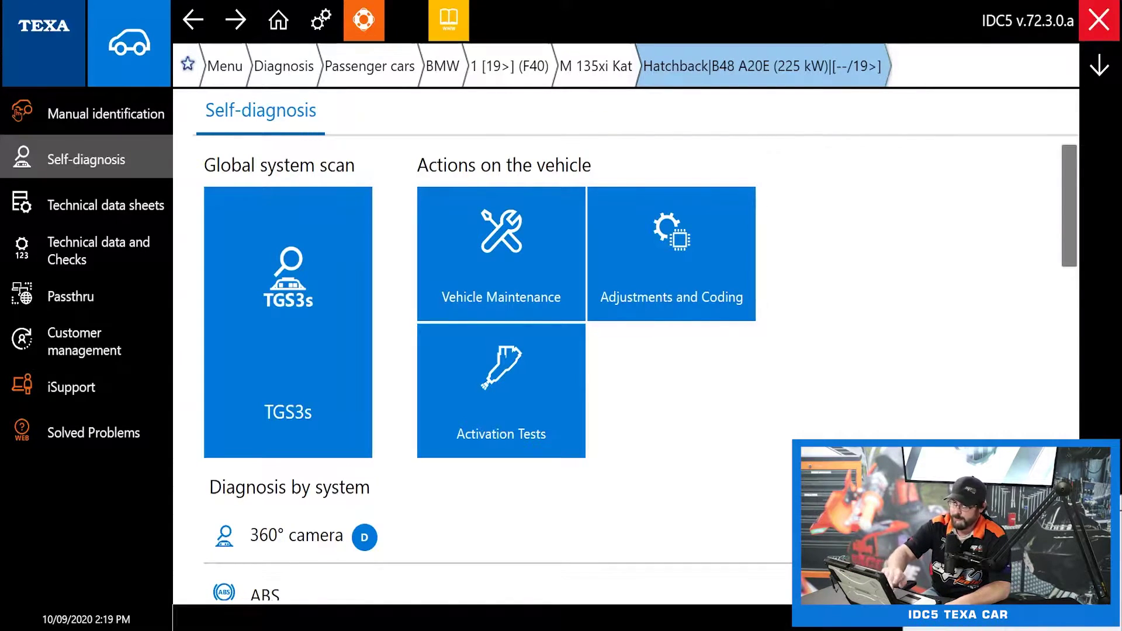
left_click(106, 204)
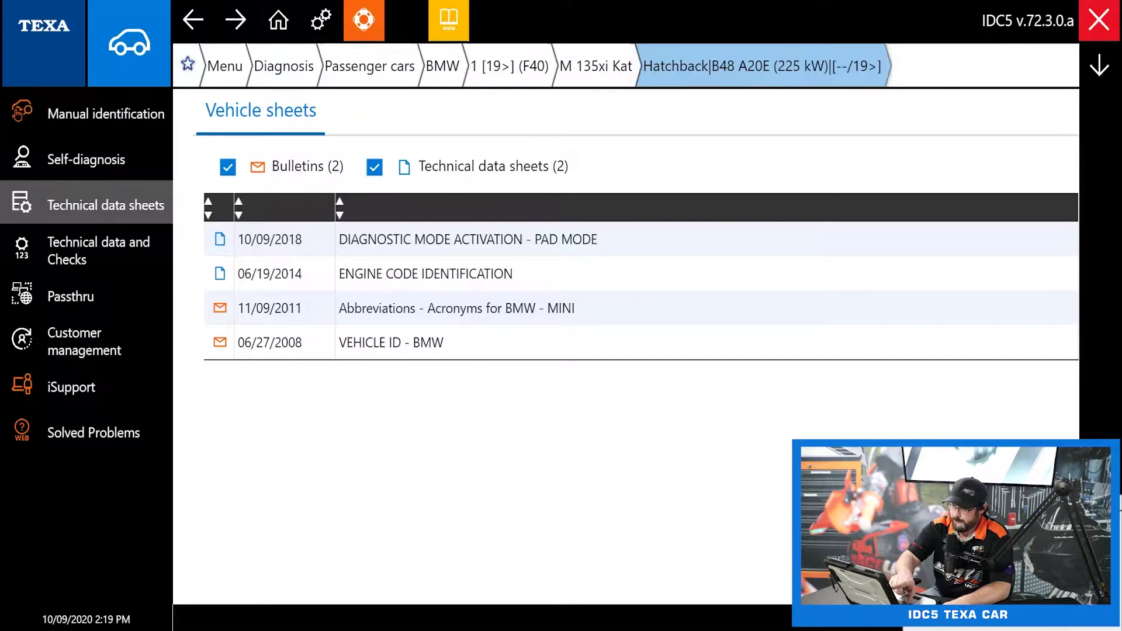
Open the vehicle's mechanical data and review the Lubricants and capacities section, collapsing it when finished
left_click(98, 250)
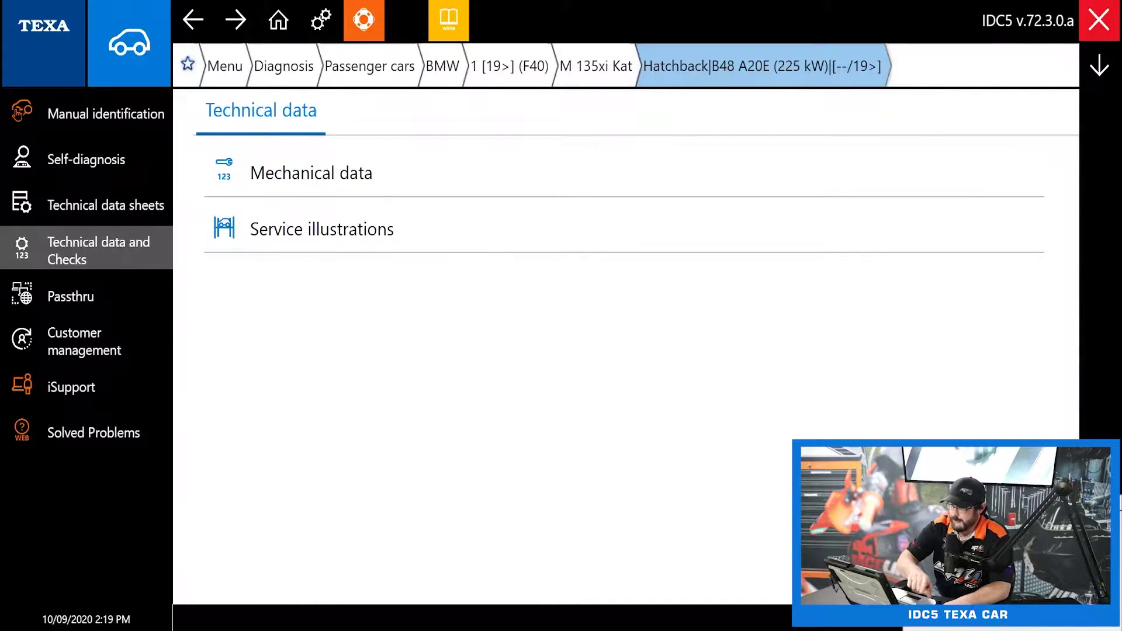
left_click(311, 173)
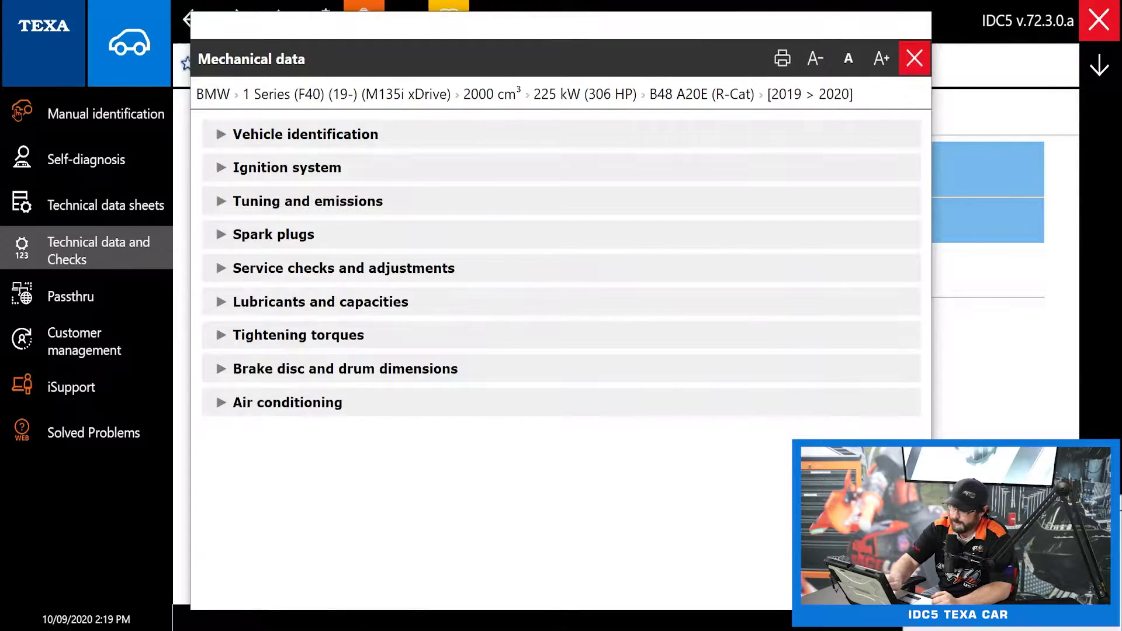
left_click(320, 302)
scroll(554, 357, "down", 3)
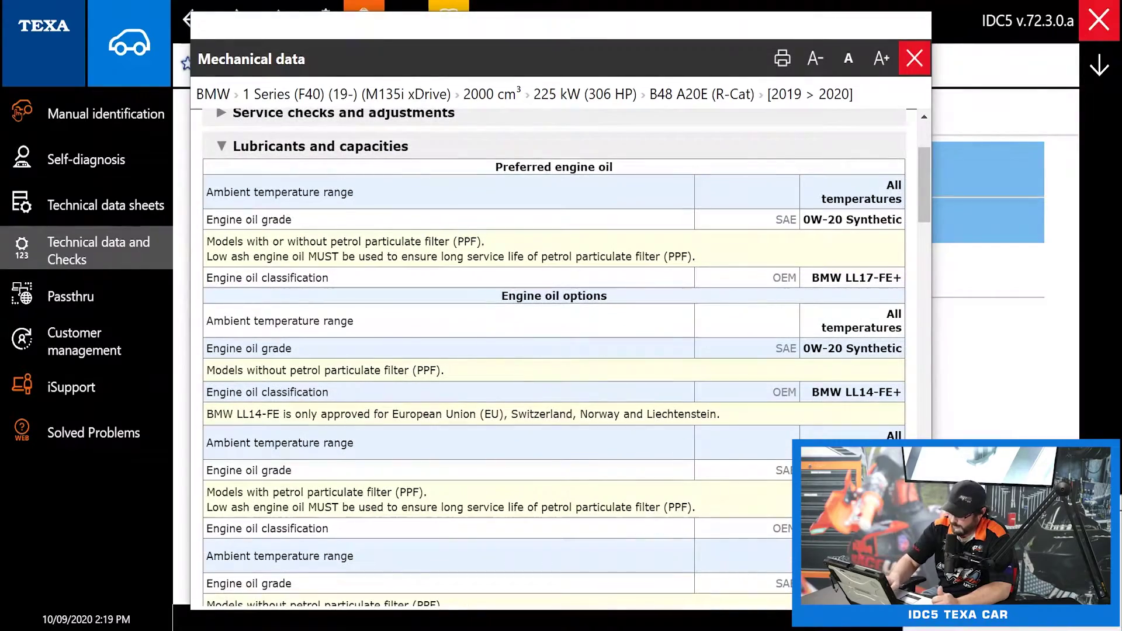
scroll(554, 356, "down", 10)
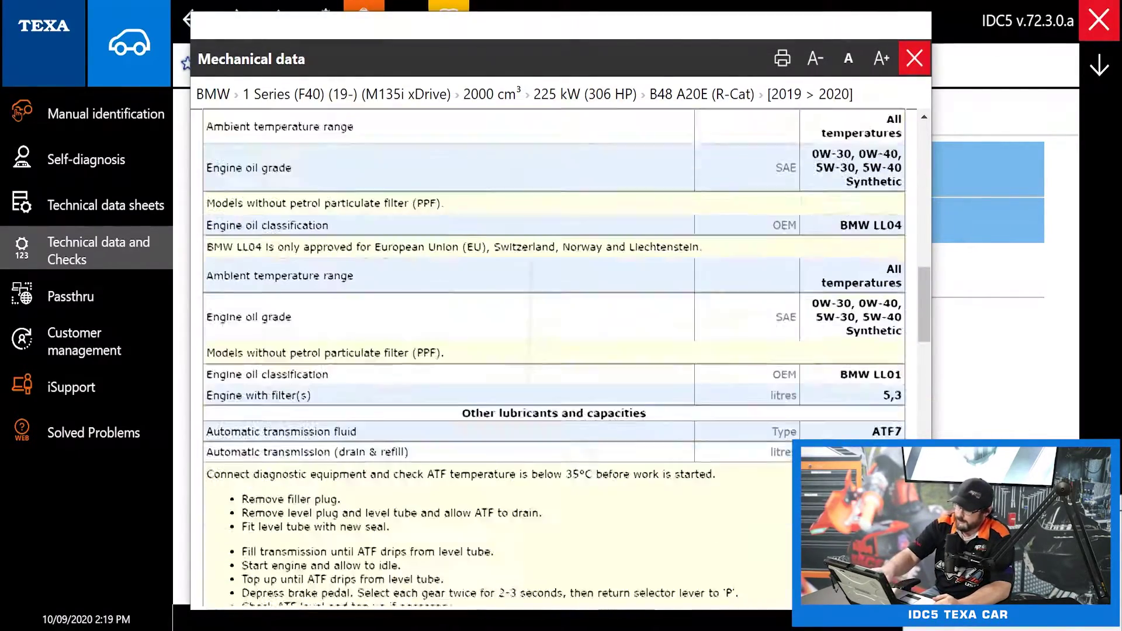
scroll(554, 357, "down", 5)
scroll(554, 357, "up", 10)
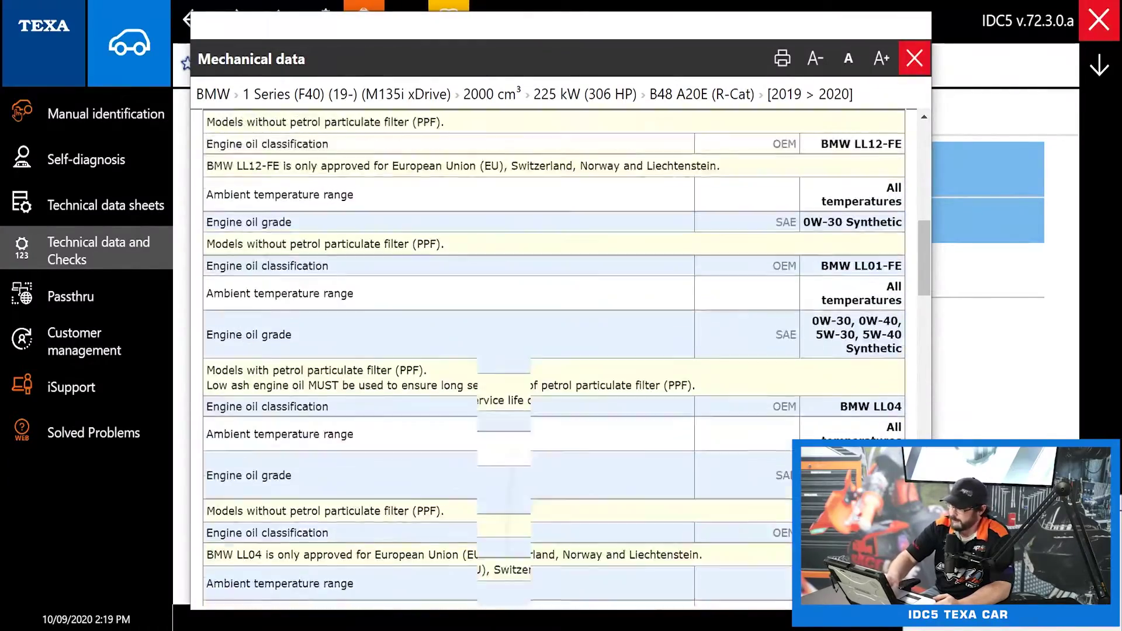
scroll(554, 357, "up", 8)
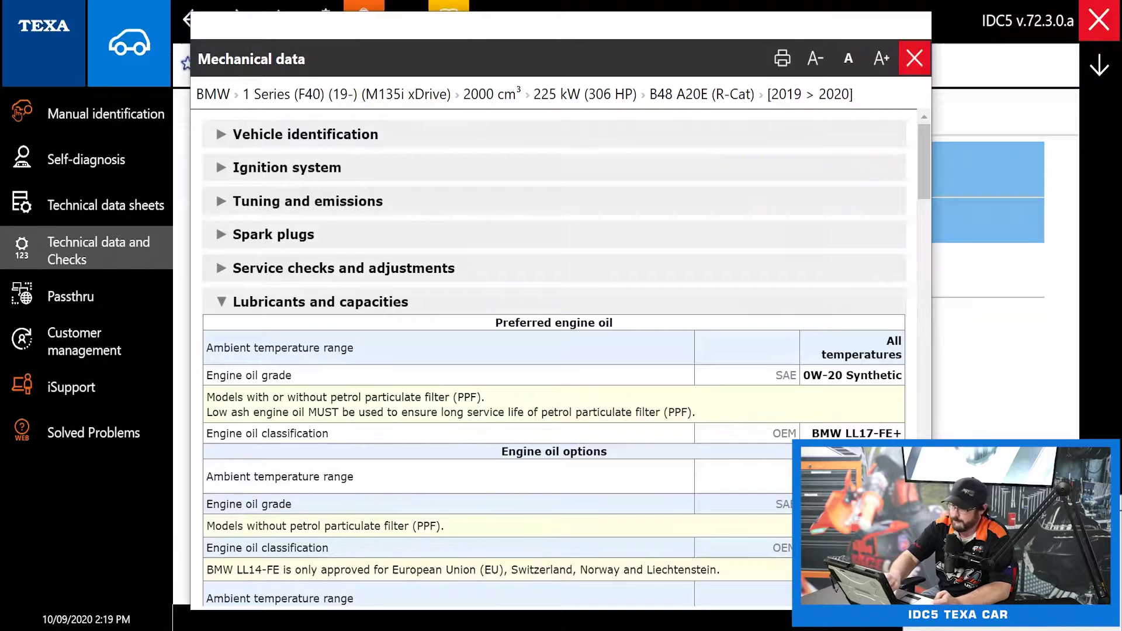
left_click(320, 302)
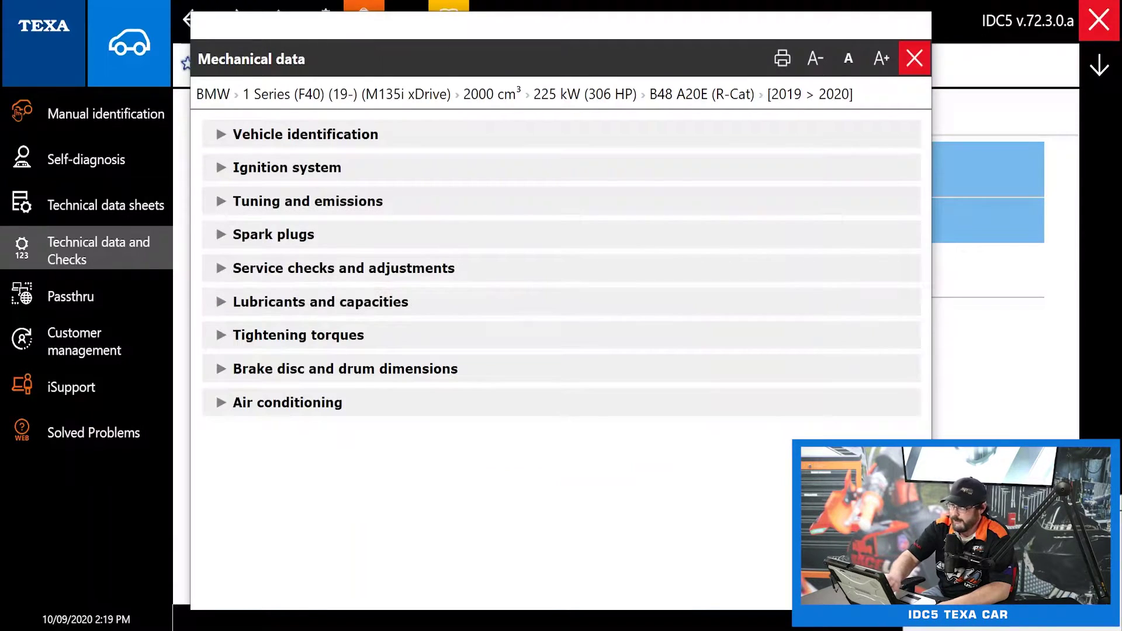
Review the Tightening torques section from the cylinder head to the chassis values and close the mechanical data
left_click(298, 335)
scroll(554, 356, "down", 15)
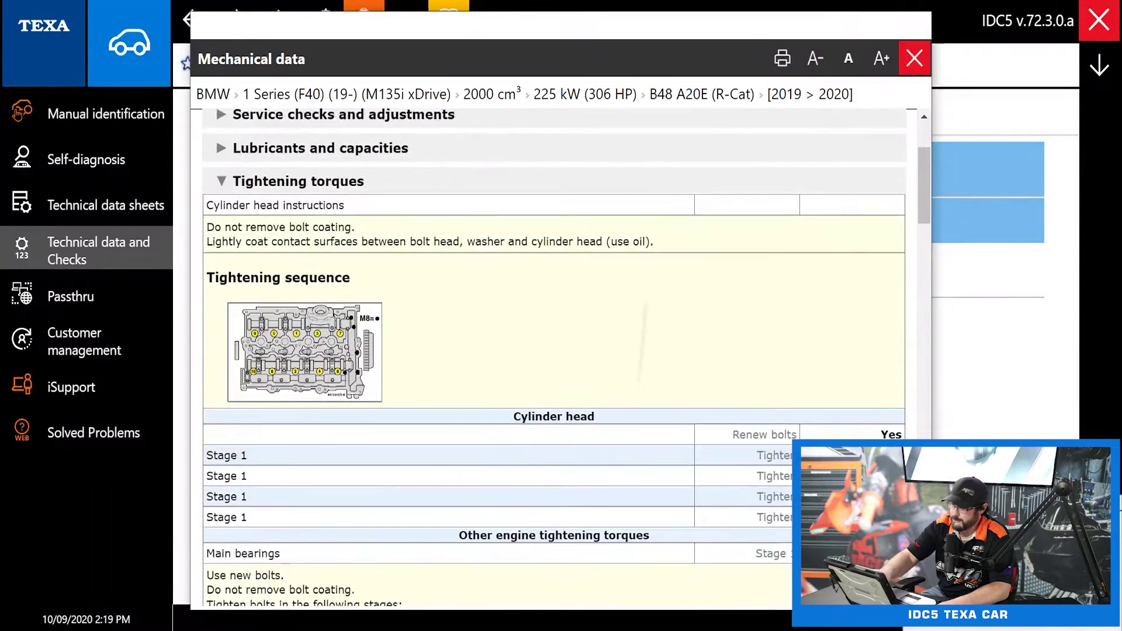
scroll(554, 357, "down", 10)
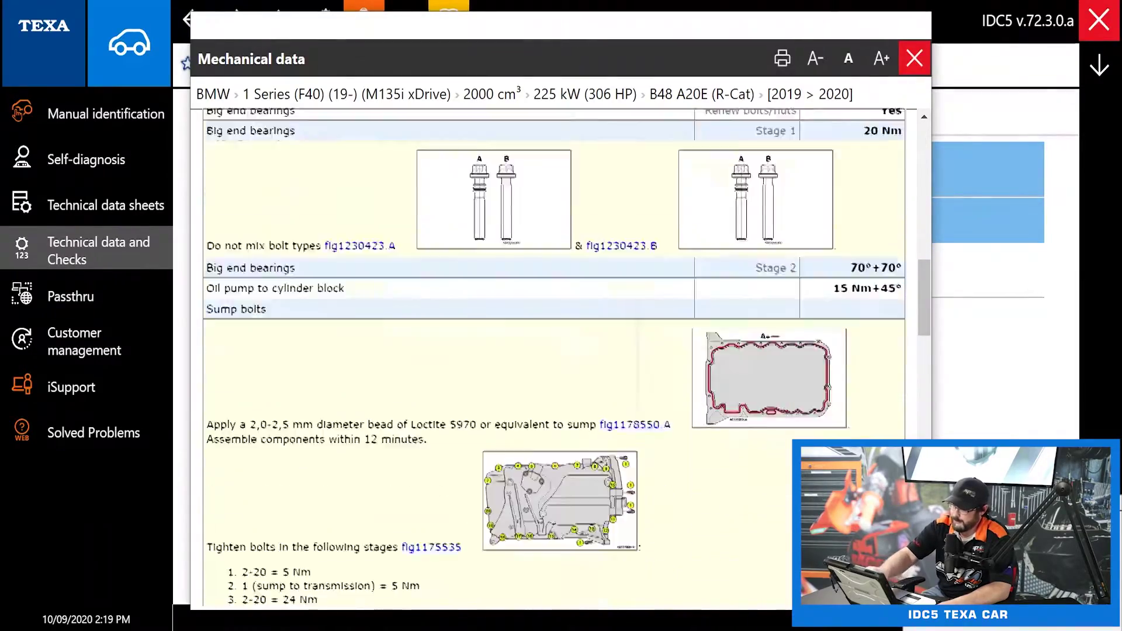
scroll(554, 357, "down", 10)
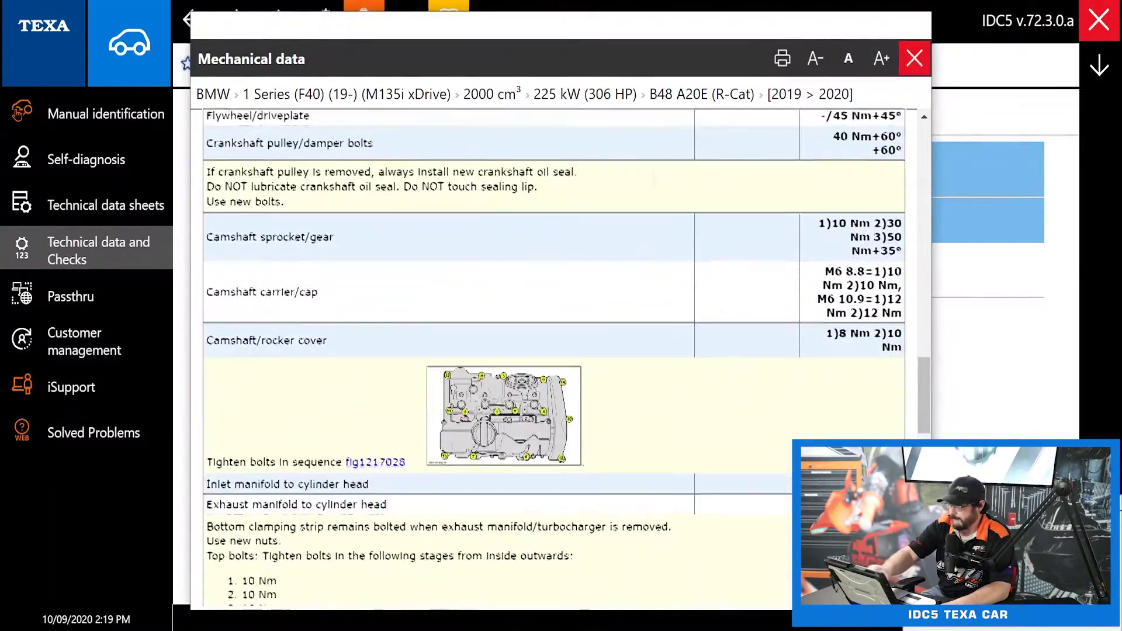
scroll(554, 357, "down", 10)
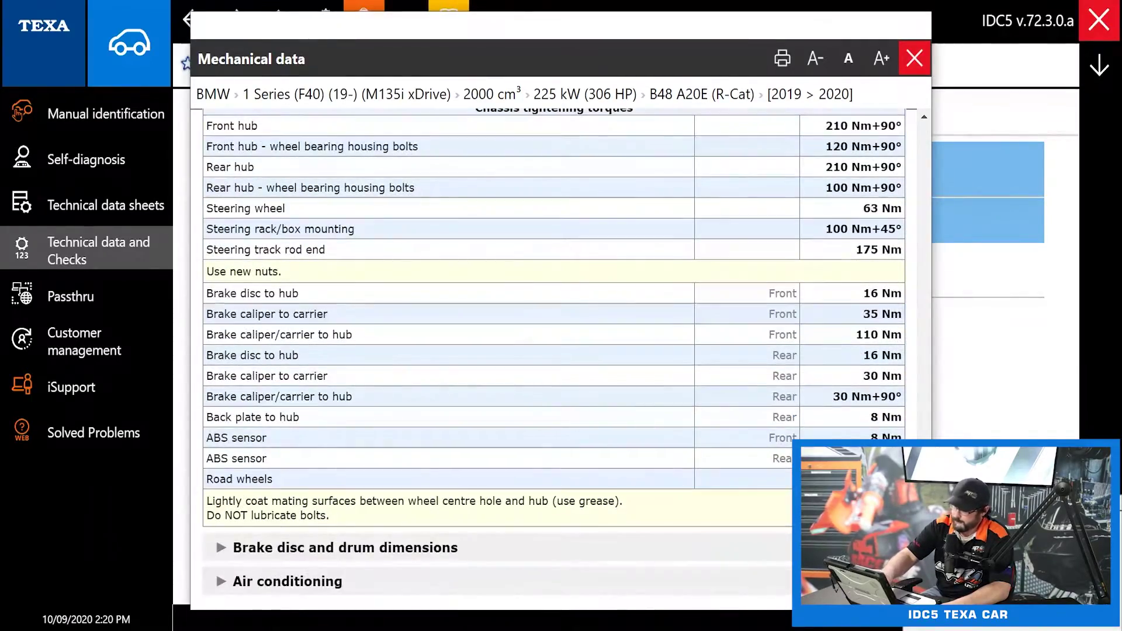
scroll(554, 357, "up", 10)
scroll(555, 357, "up", 5)
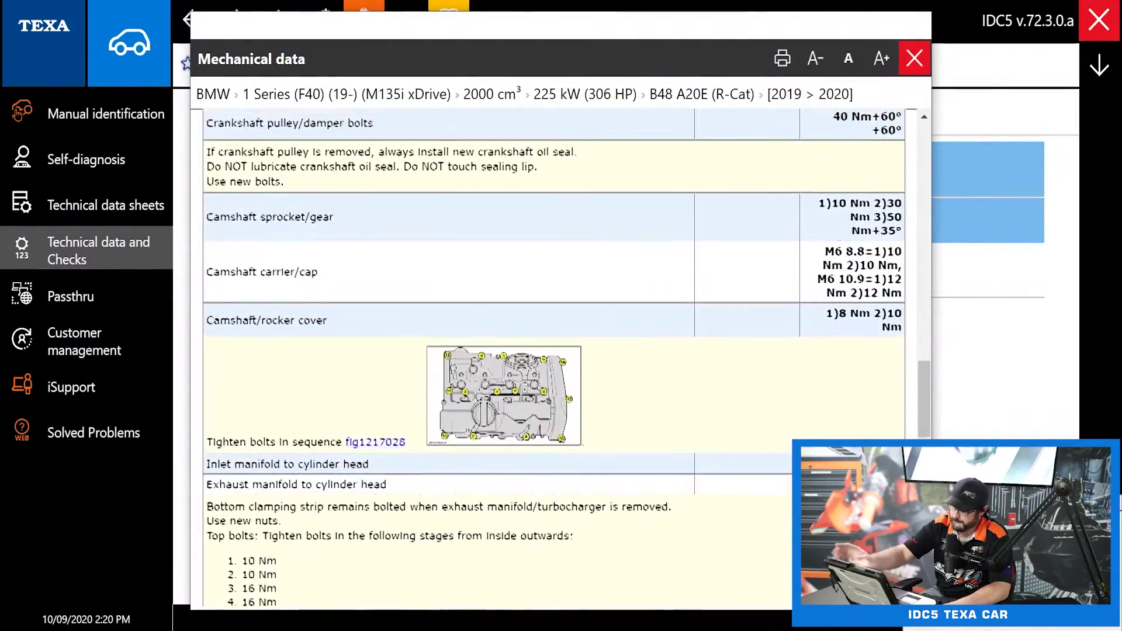
key("Escape")
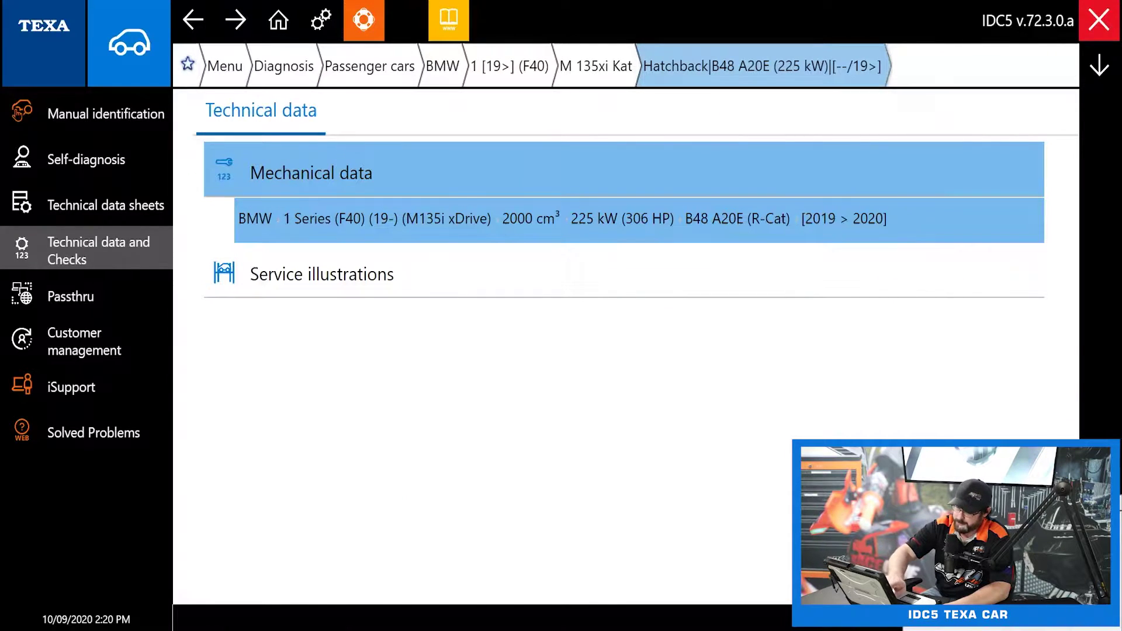
Check the Passthru function and the Customer management page, returning to the vehicle's technical data
left_click(88, 296)
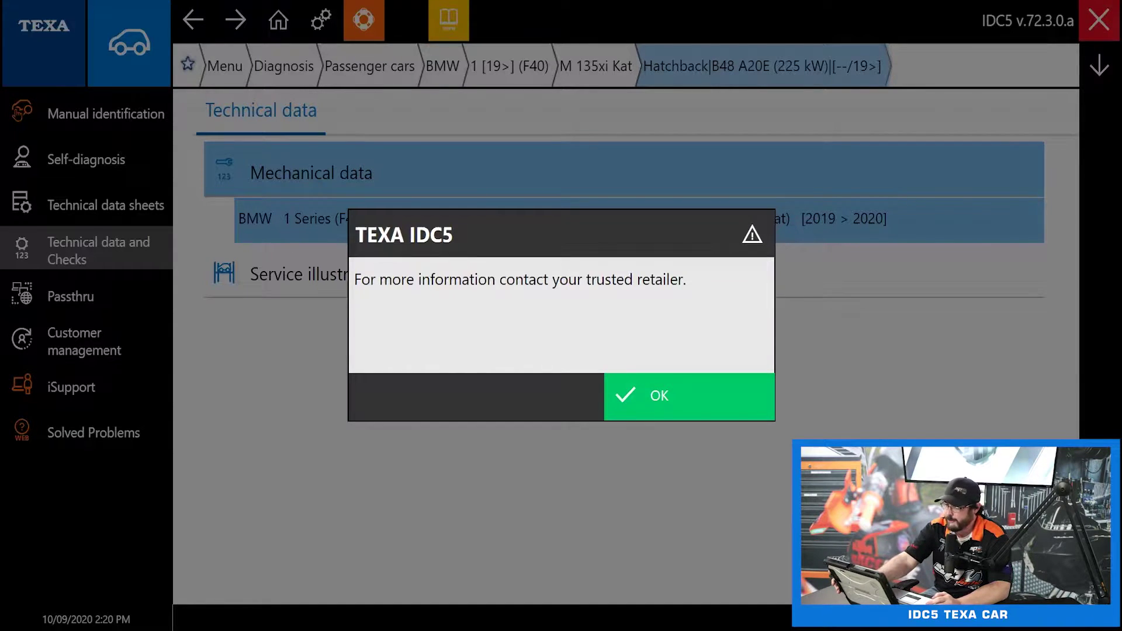
key("Return")
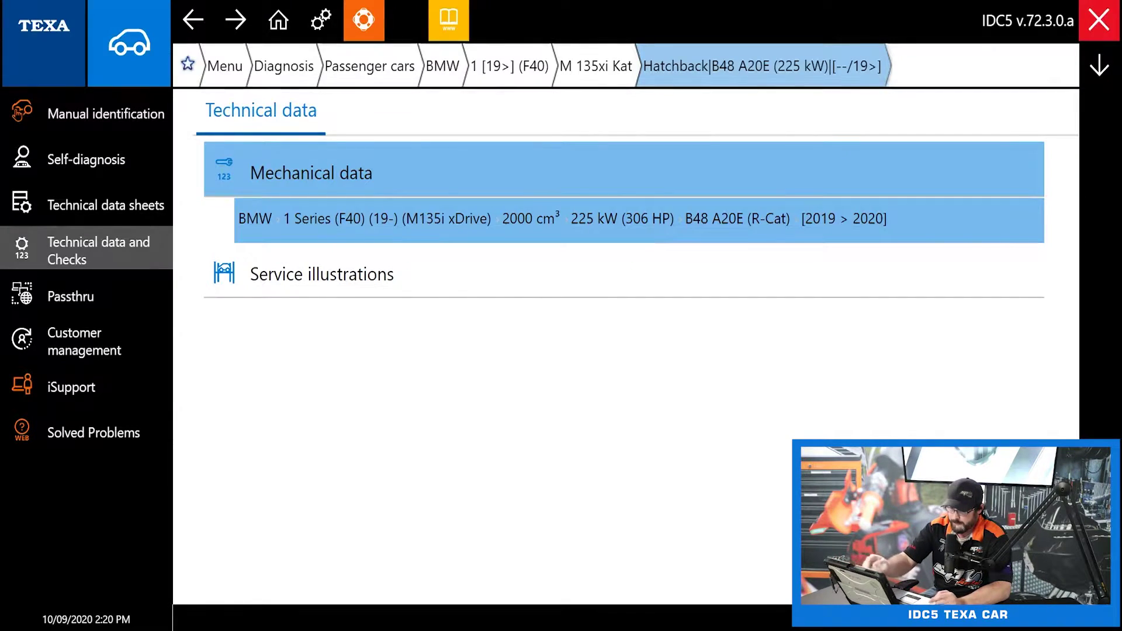
left_click(84, 342)
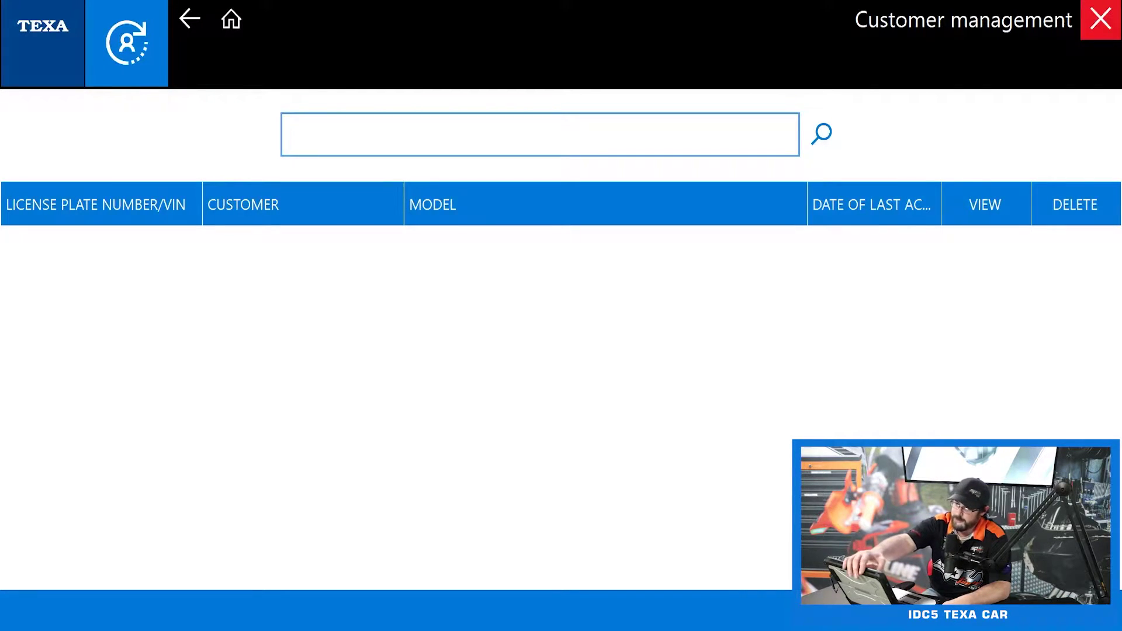
left_click(190, 19)
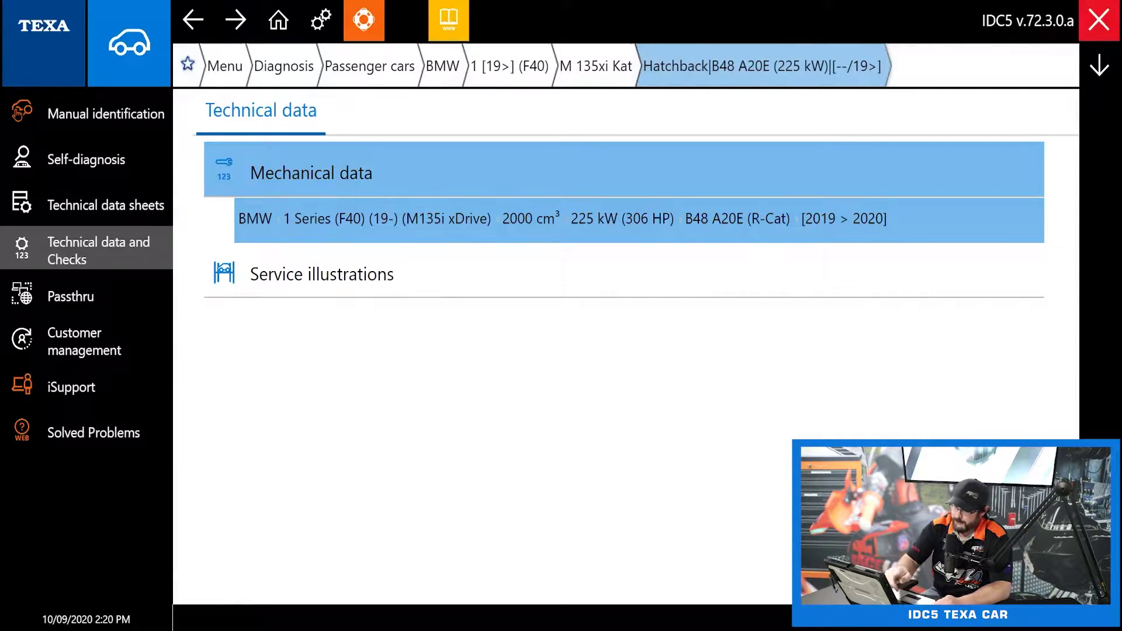
Look over the vehicle's Self-diagnosis page and open its Vehicle Maintenance categories
left_click(86, 159)
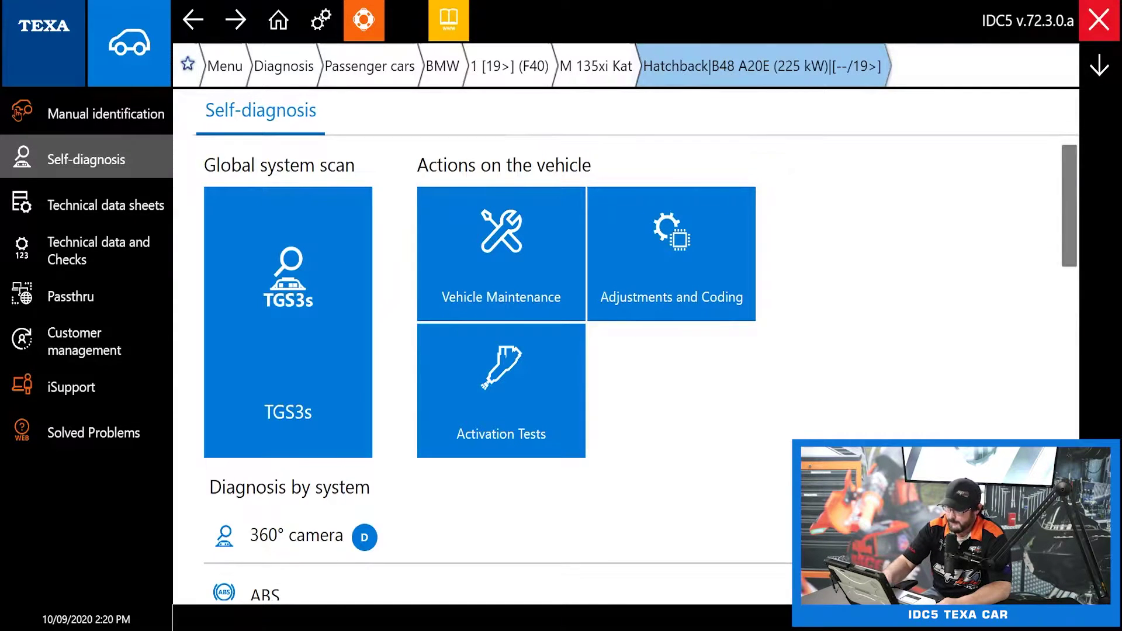
scroll(640, 369, "down", 2)
scroll(641, 369, "up", 2)
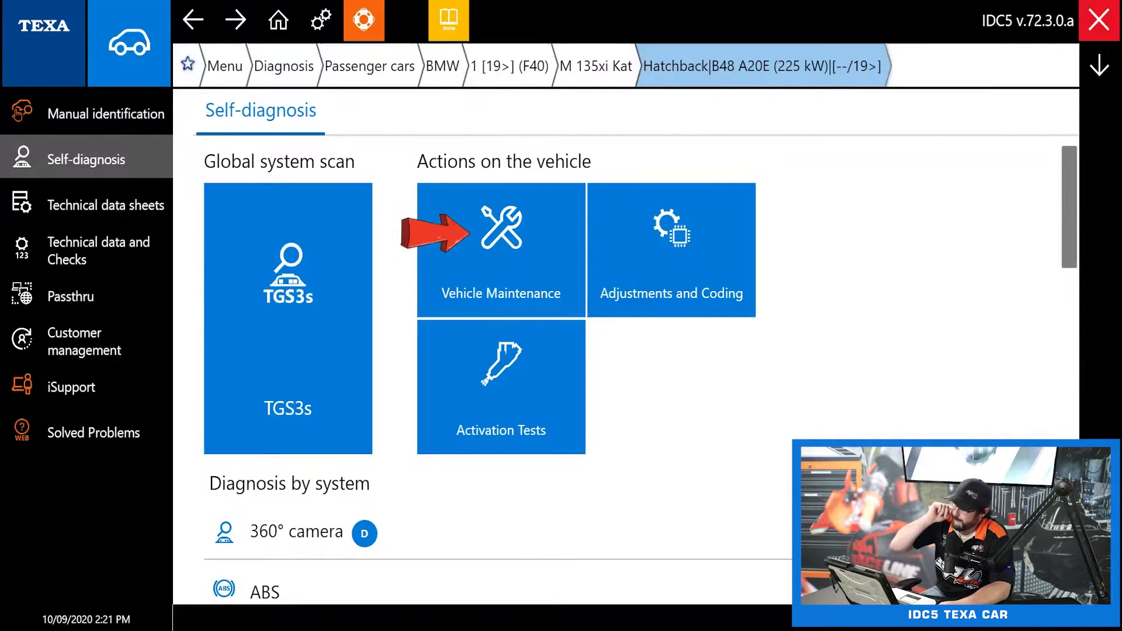
left_click(468, 228)
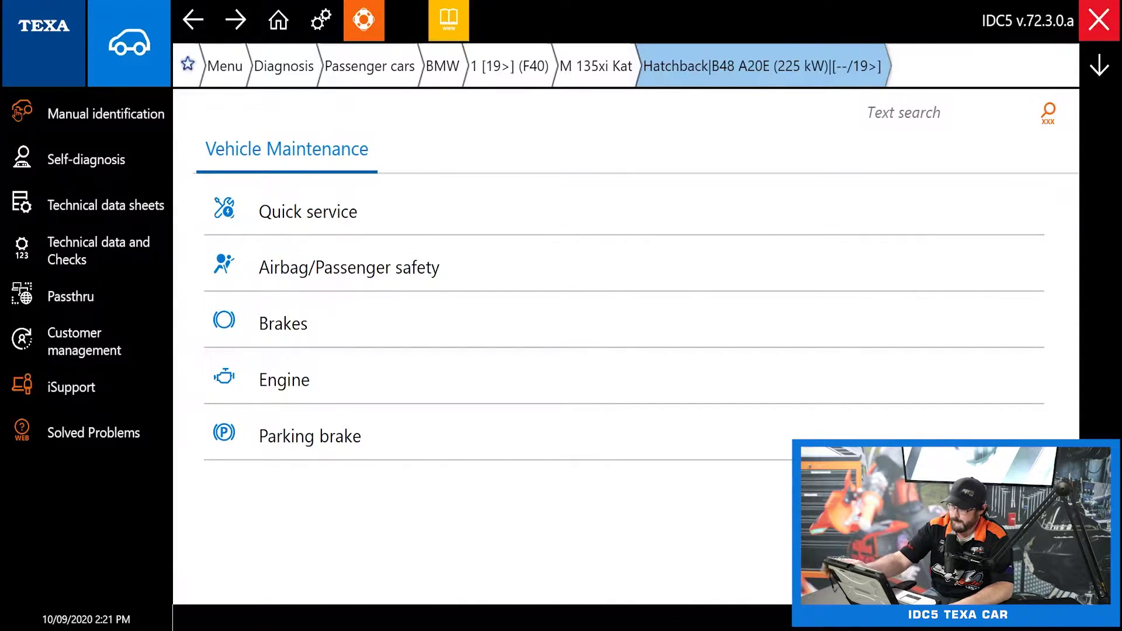
Return to Self-diagnosis and browse the full list of Adjustments and Coding categories
left_click(86, 159)
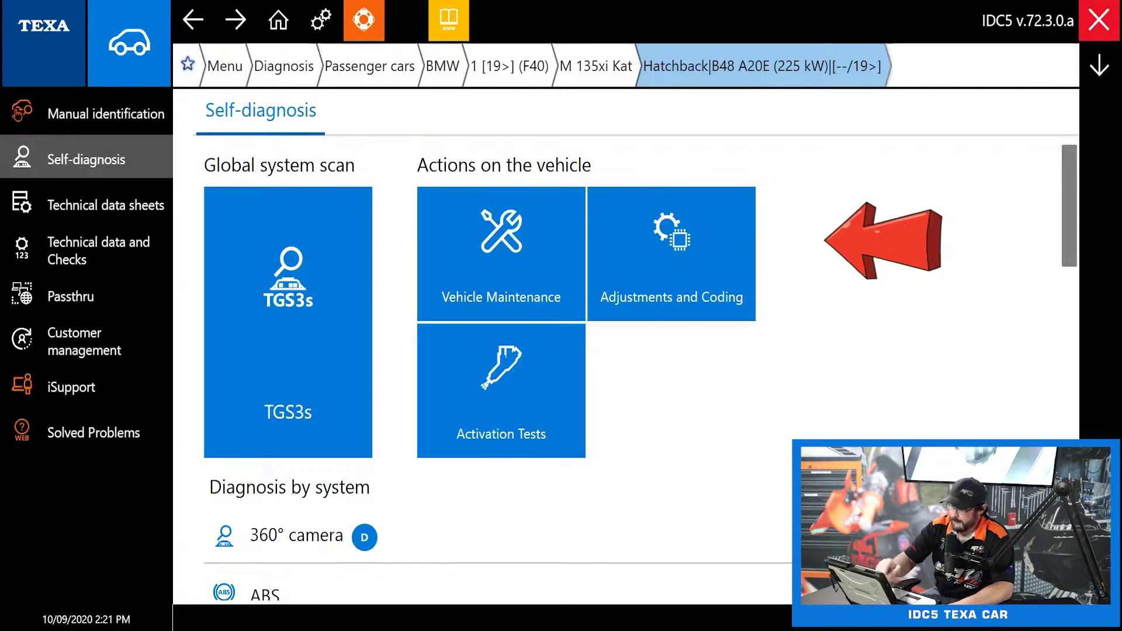
left_click(671, 254)
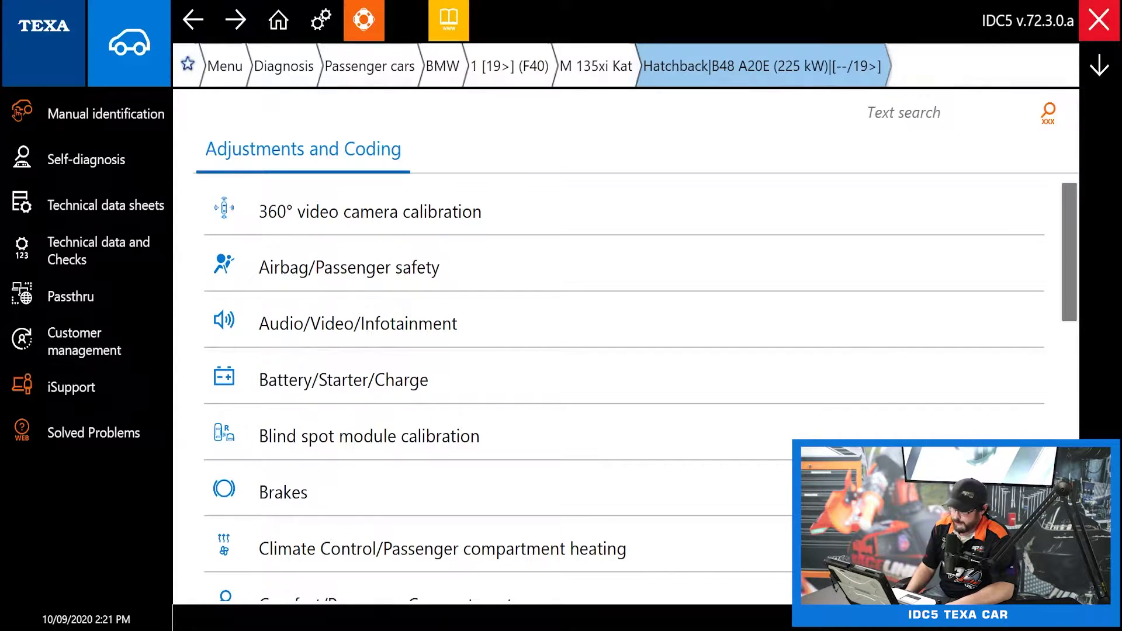
scroll(624, 386, "down", 1)
scroll(624, 386, "down", 8)
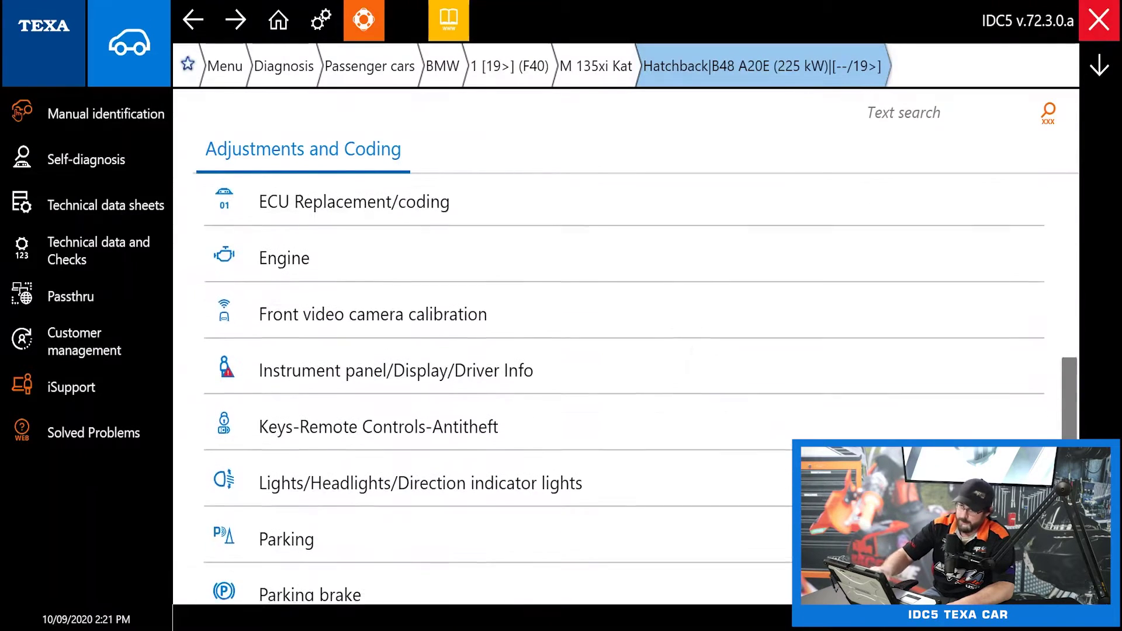
scroll(623, 386, "down", 2)
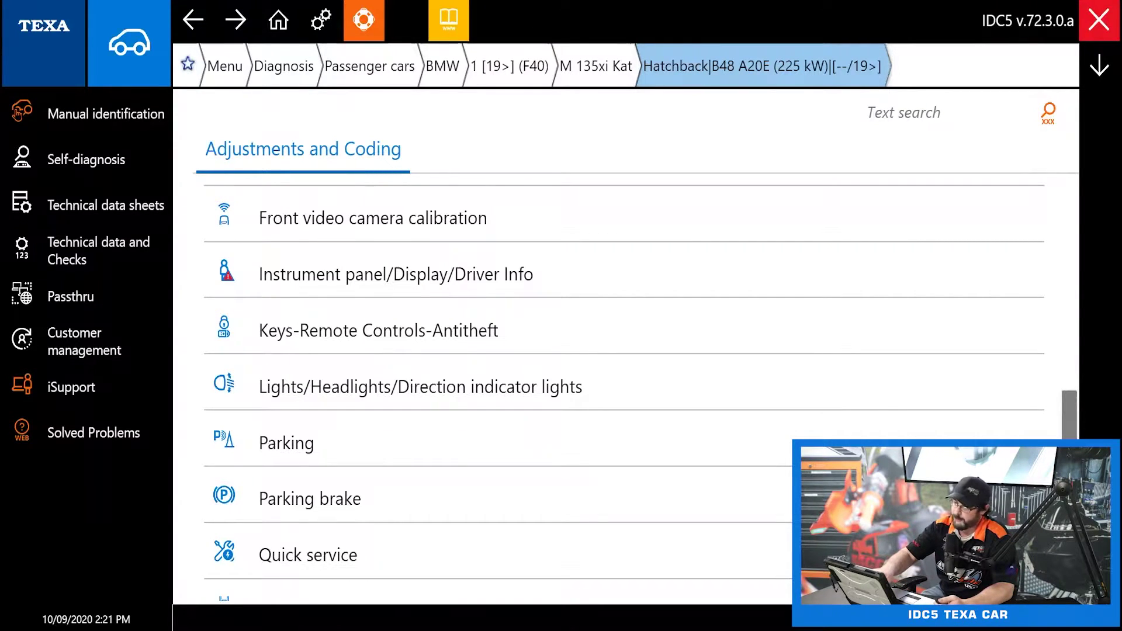
scroll(624, 386, "down", 2)
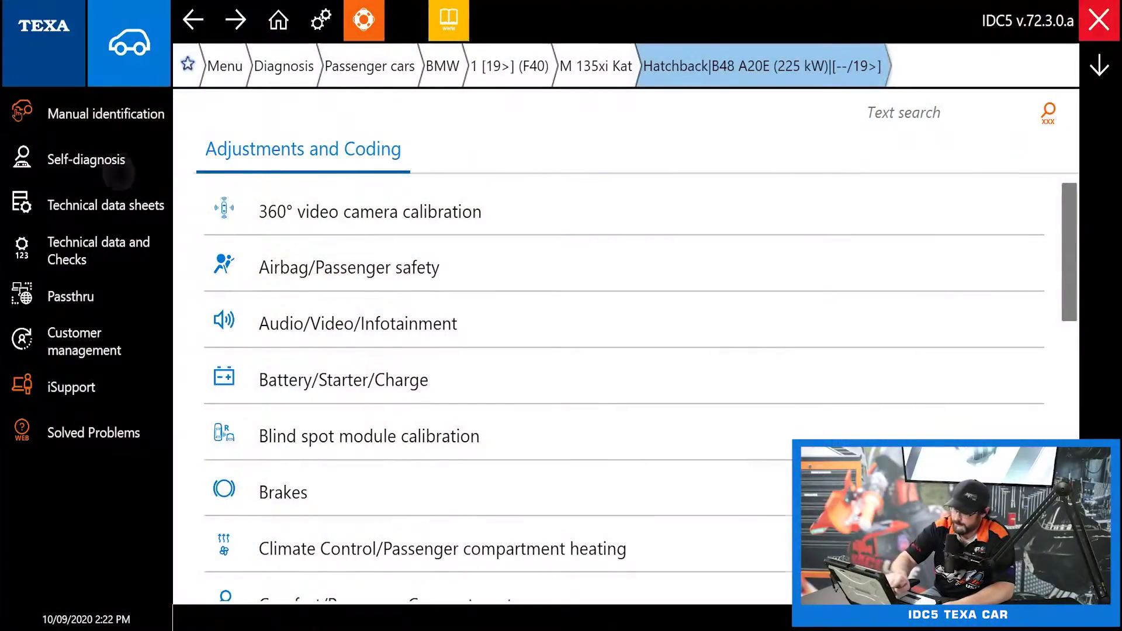
Go back to Self-diagnosis and open the vehicle's Activation Tests categories
left_click(86, 156)
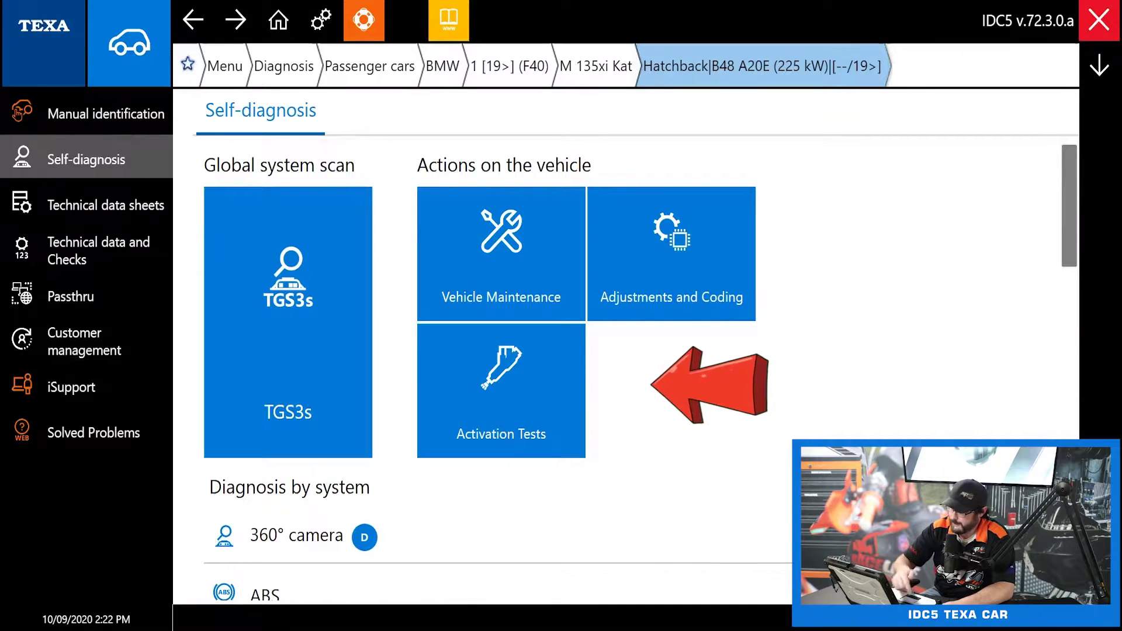
left_click(501, 391)
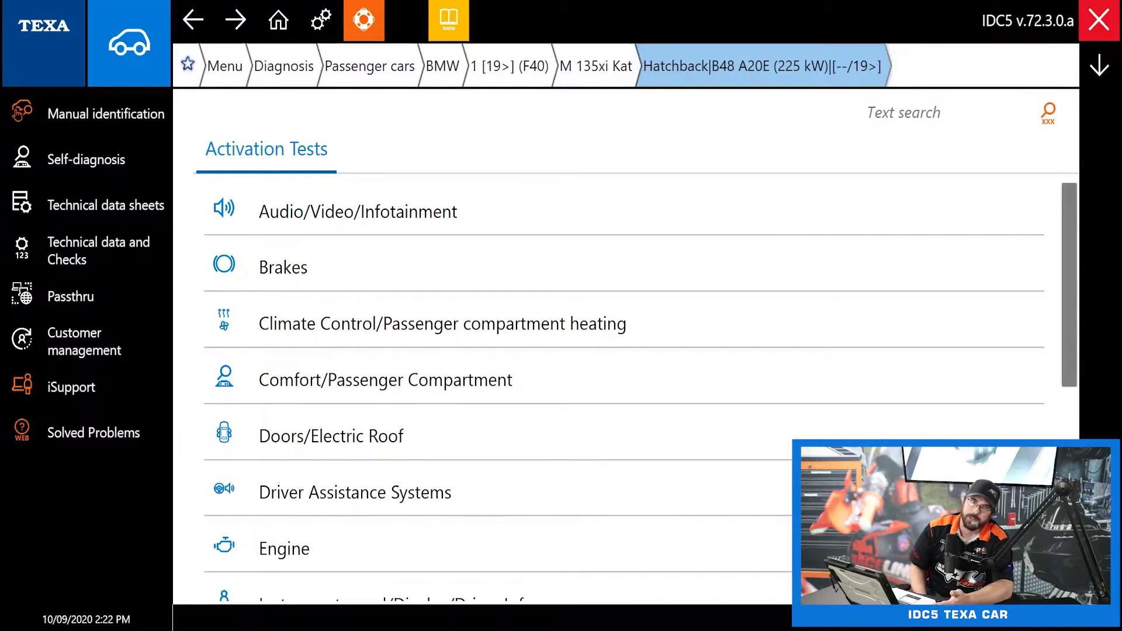
Look through the Activation Tests categories, then return to Self-diagnosis and scan its Diagnosis by system list
scroll(620, 386, "down", 2)
scroll(619, 385, "up", 2)
left_click(79, 166)
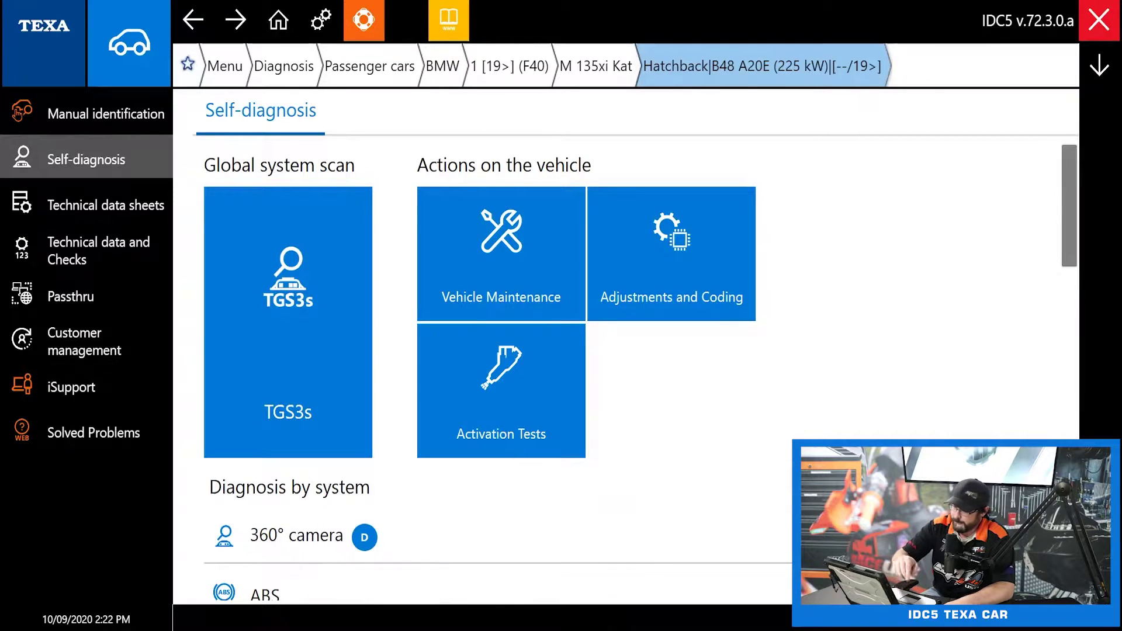
scroll(626, 351, "down", 5)
scroll(624, 322, "up", 5)
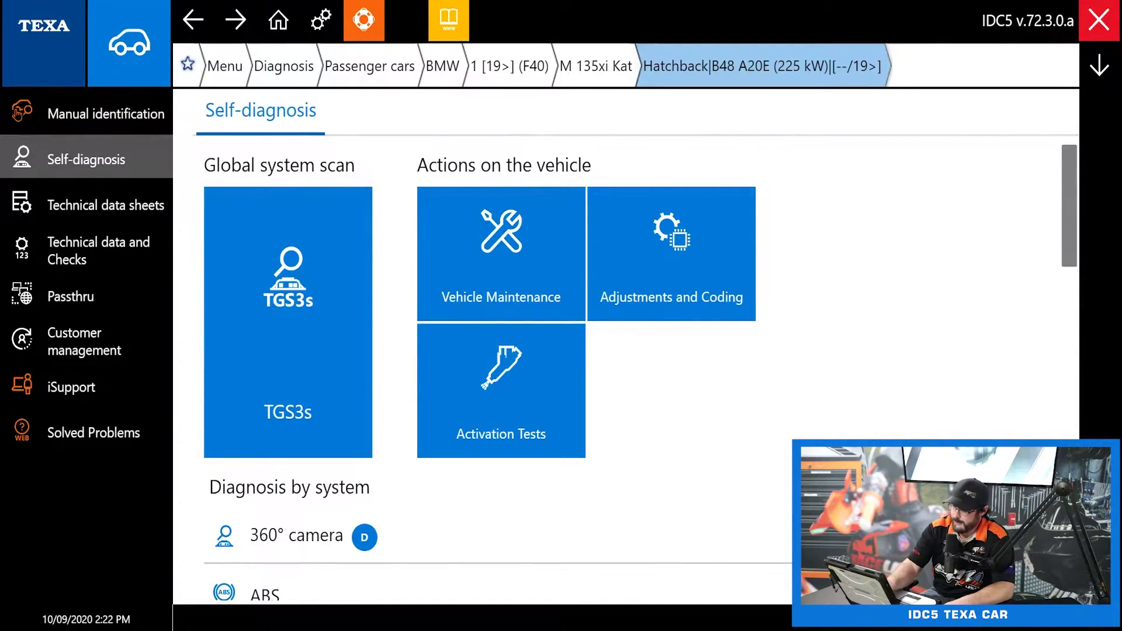
Start the Petrol injection diagnosis for Bosch Motronic MEVD17 / DME8 in DEMO diagnosis mode
scroll(625, 350, "down", 6)
scroll(625, 350, "down", 8)
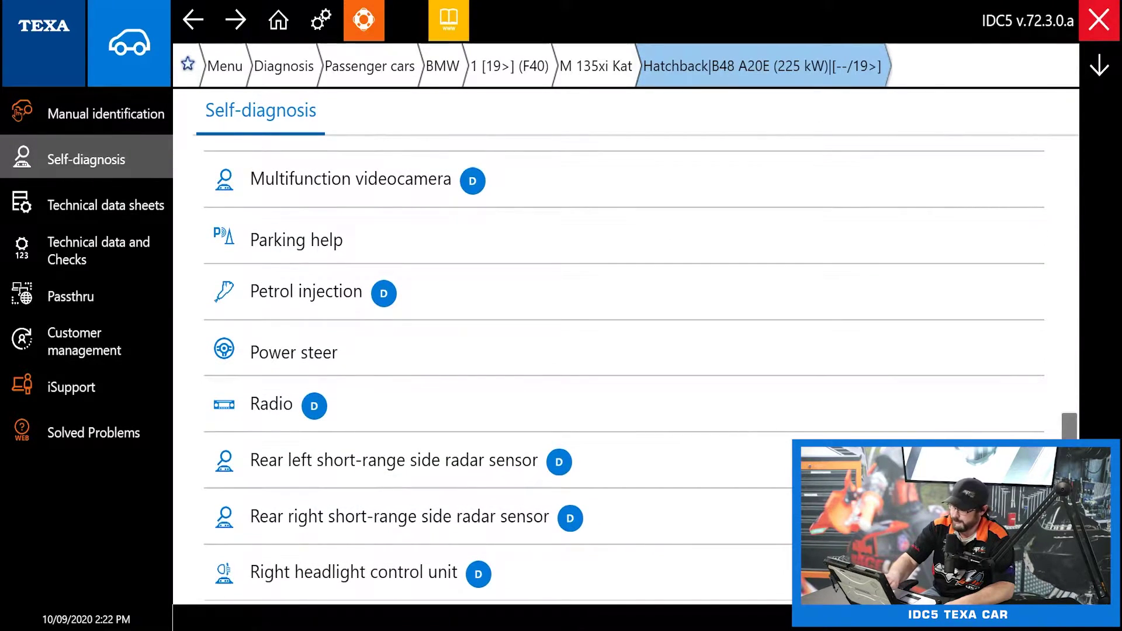
left_click(306, 291)
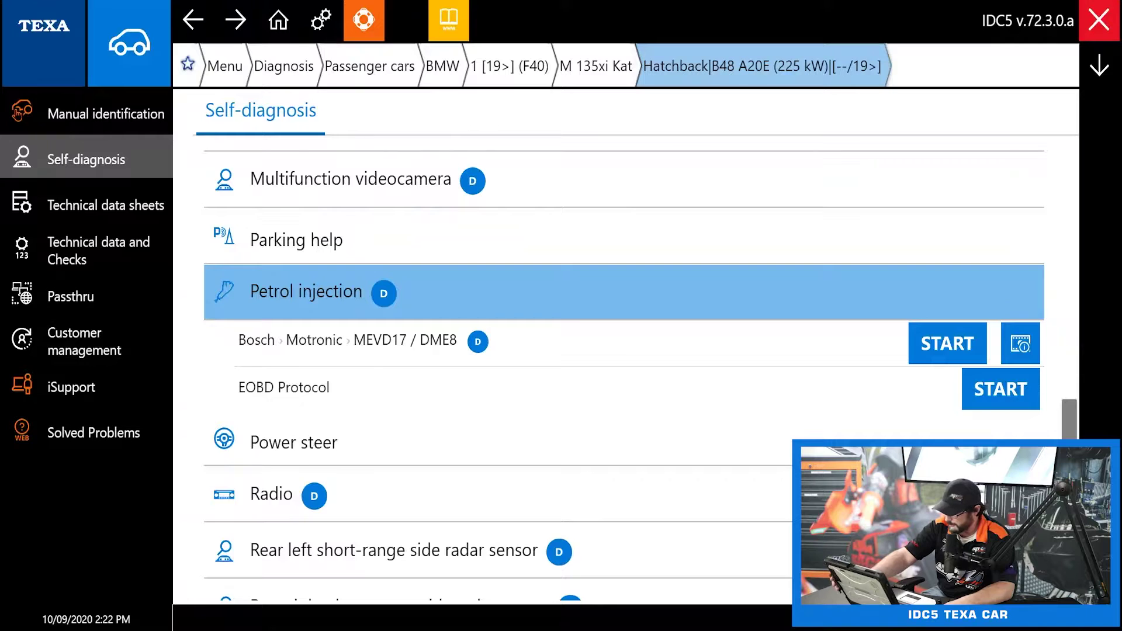
left_click(948, 343)
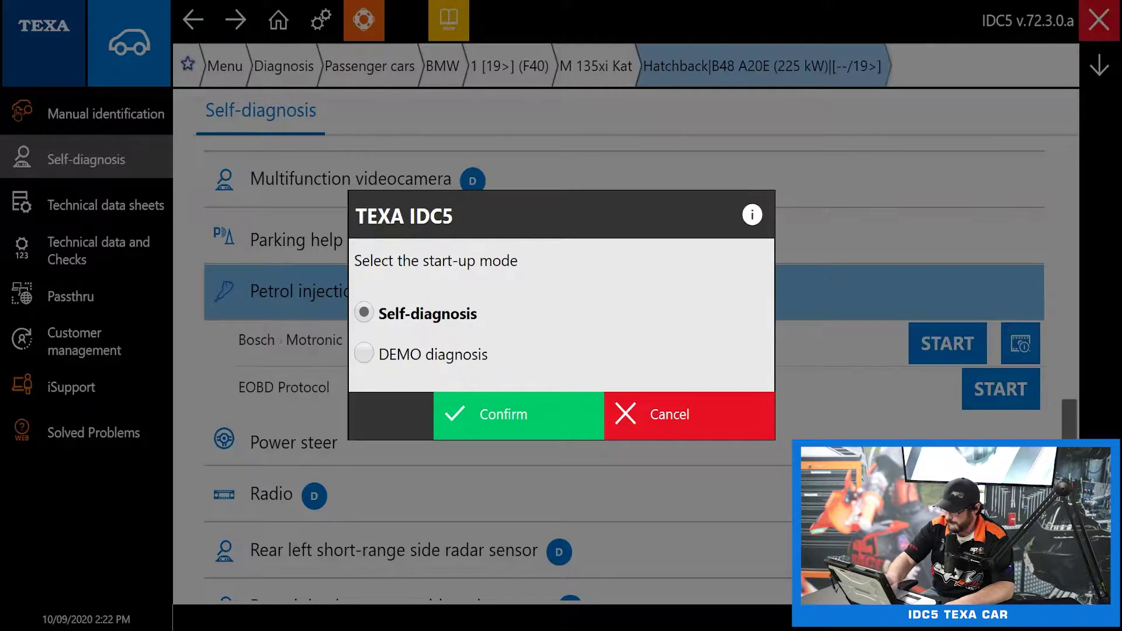
left_click(363, 353)
left_click(503, 414)
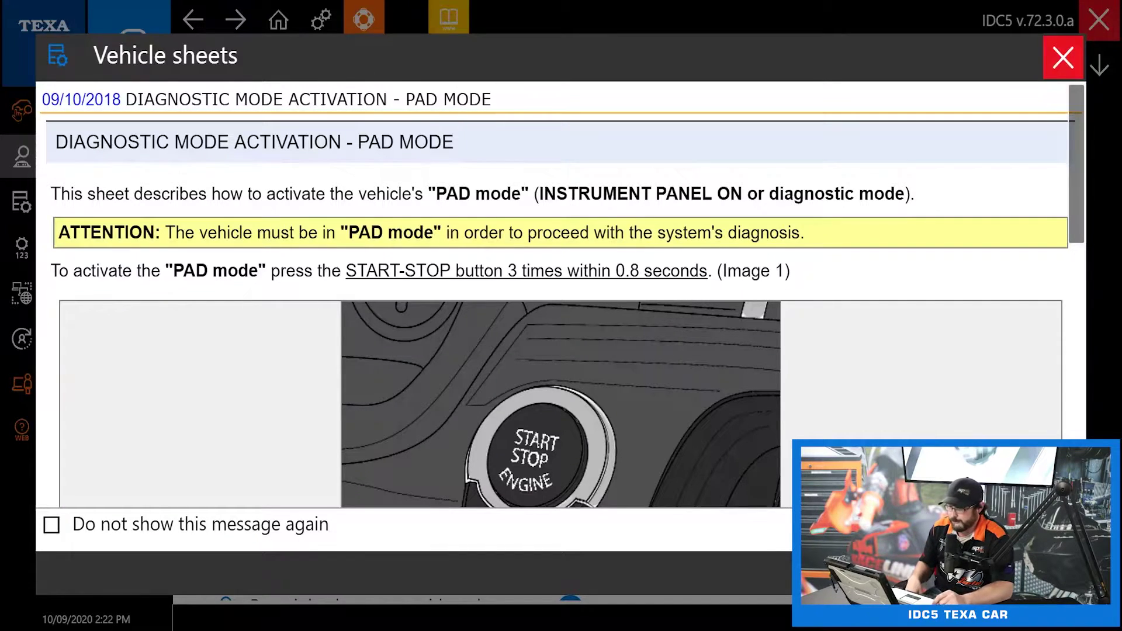
Dismiss the PAD mode vehicle sheet with "Do not show this message again" set, and confirm that the instrument panel is on
left_click(51, 525)
left_click(1064, 57)
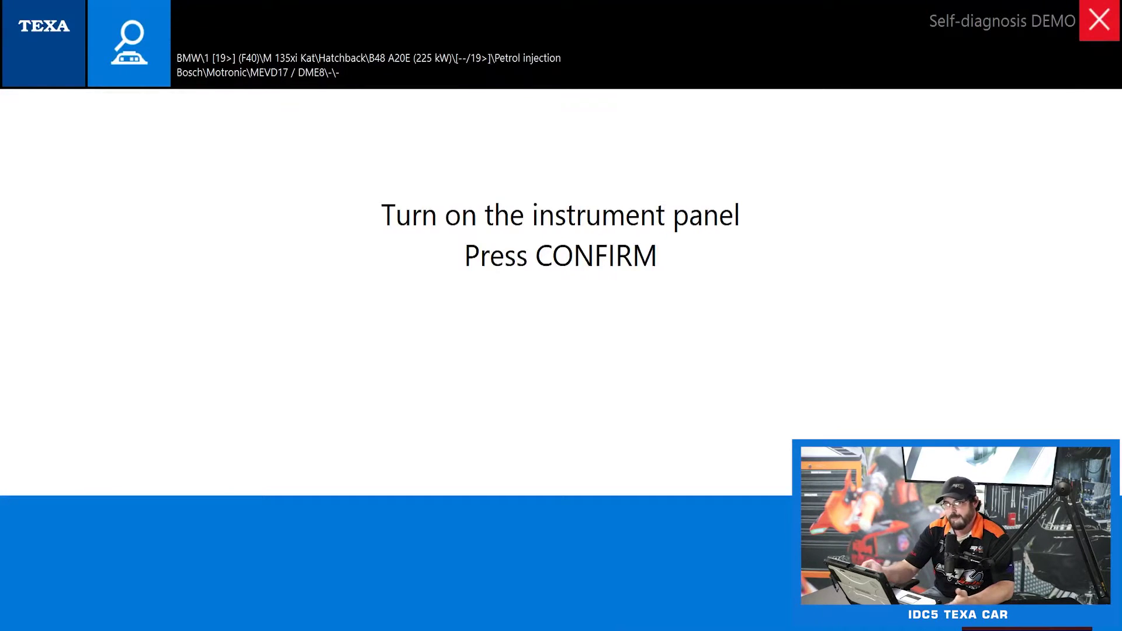
key("Return")
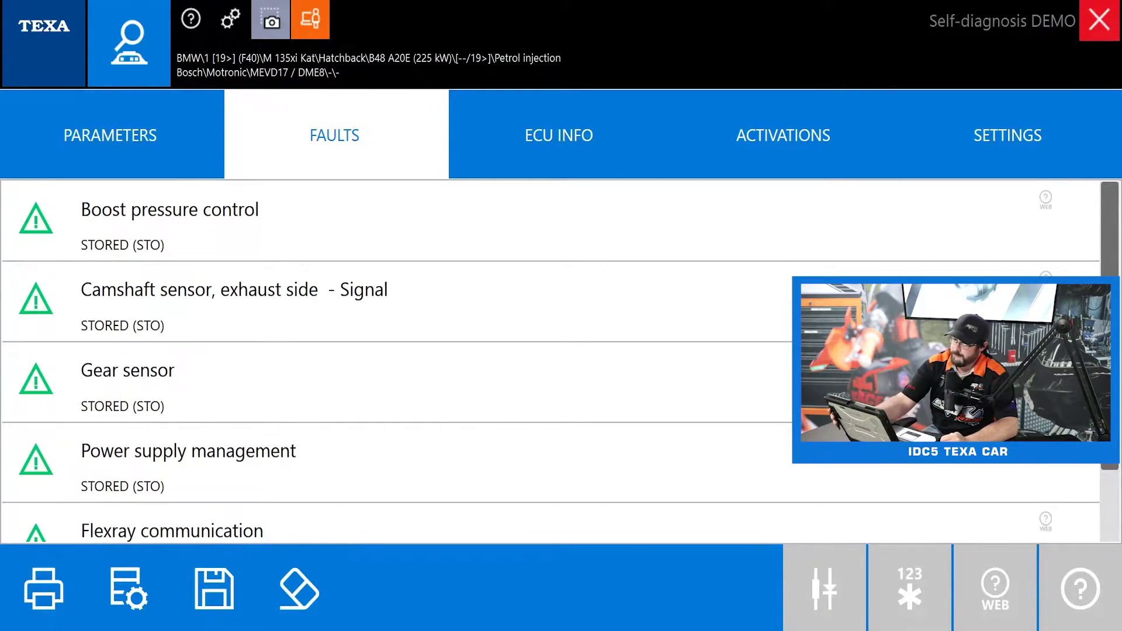
Review the stored faults and open the web help for the Boost pressure control fault
scroll(549, 362, "down", 2)
scroll(549, 362, "up", 2)
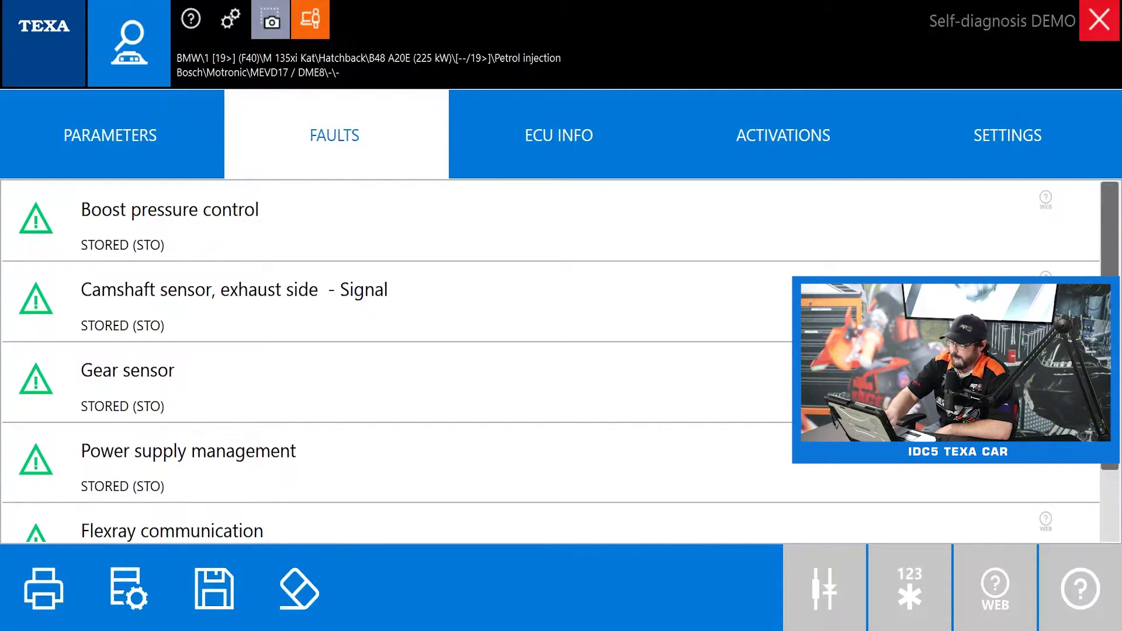
scroll(478, 220, "down", 2)
scroll(509, 425, "up", 2)
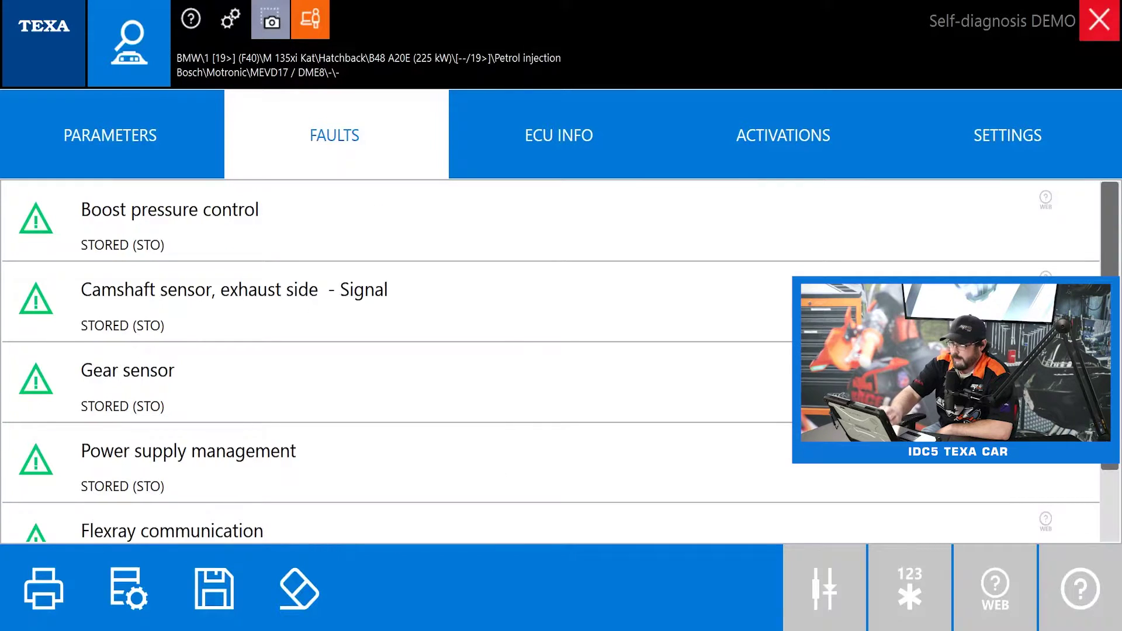
left_click(409, 221)
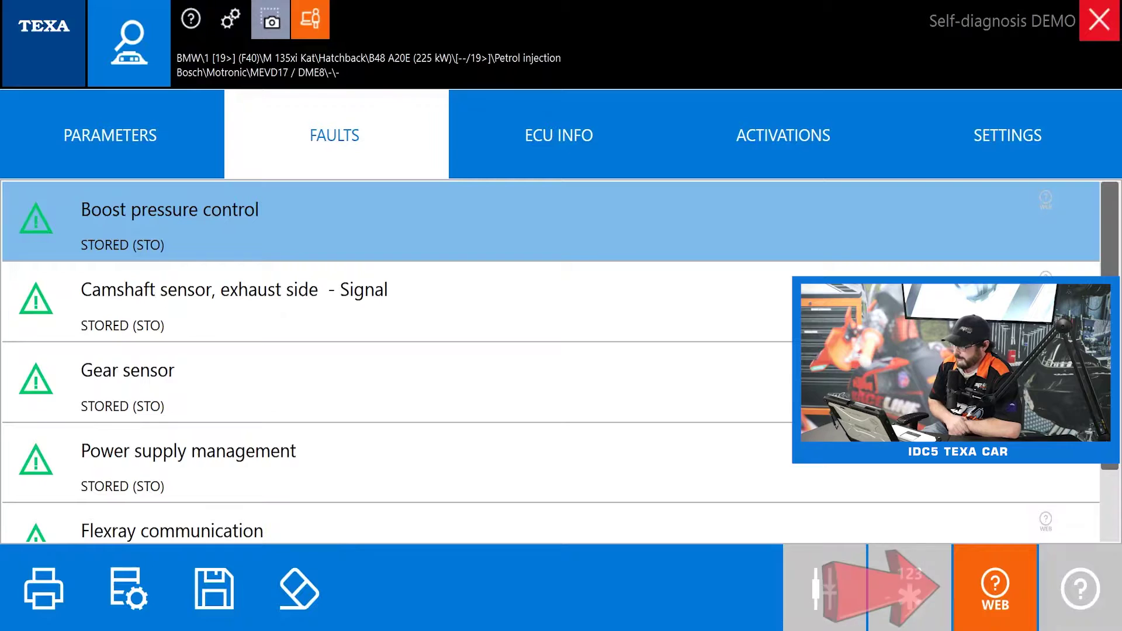
left_click(984, 602)
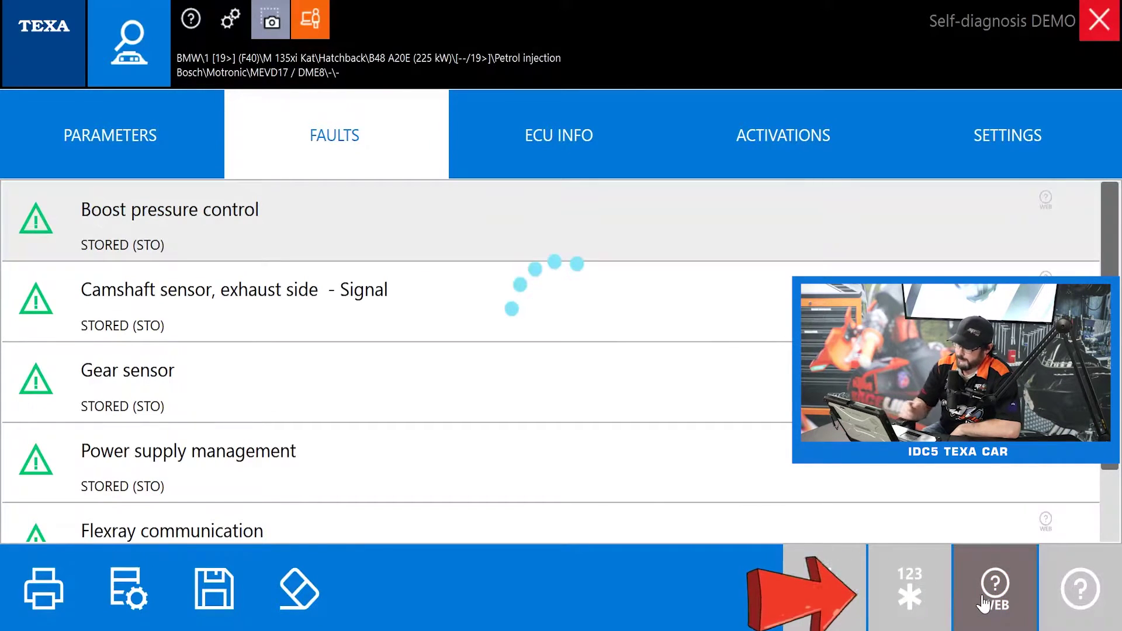
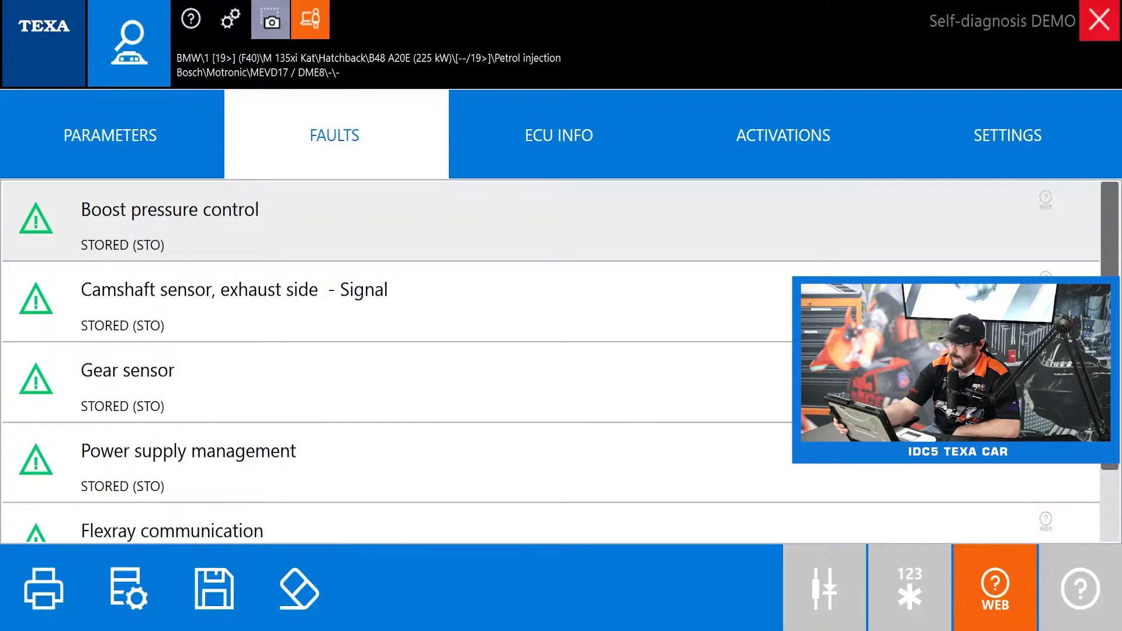
Check the rest of the fault list and the Petrol injection Technical Documentation, returning to the faults
scroll(550, 363, "down", 1)
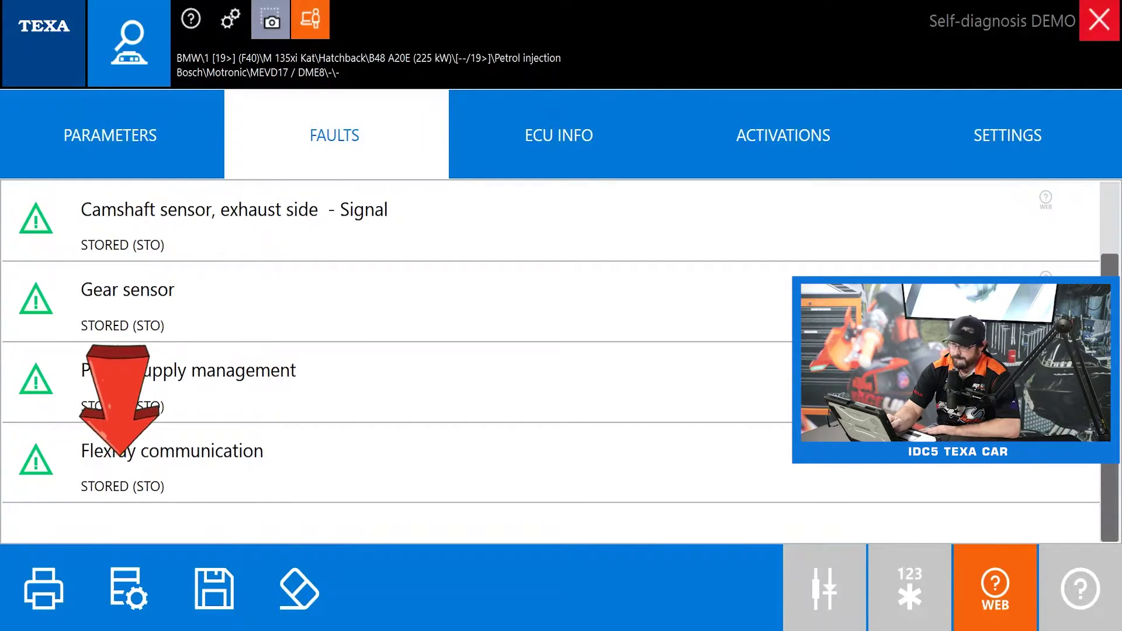
left_click(128, 588)
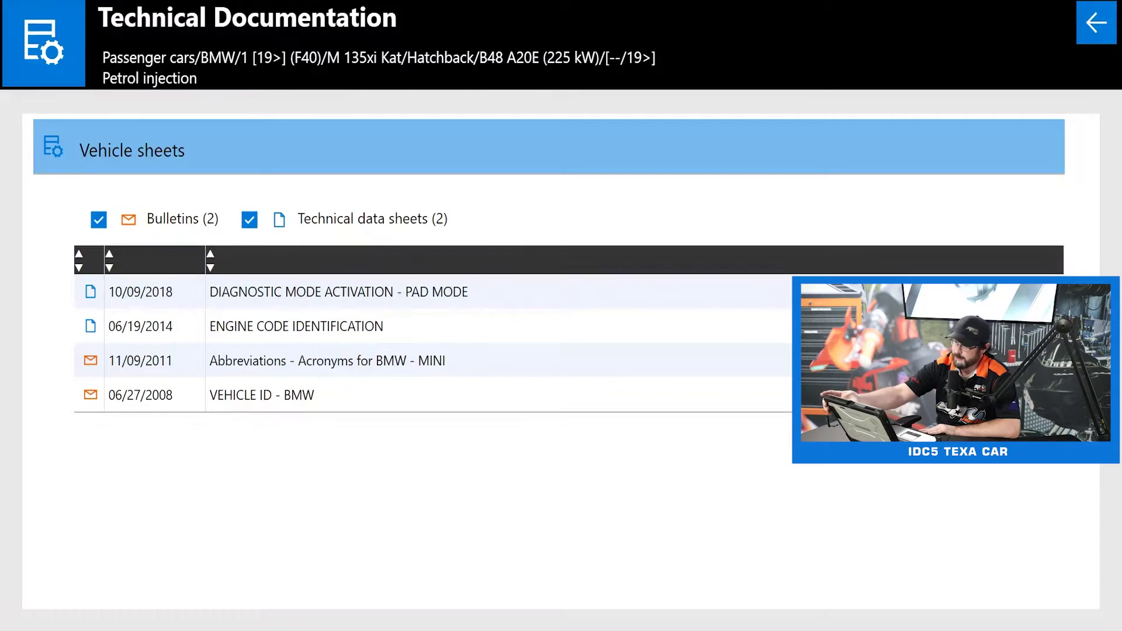
left_click(1096, 22)
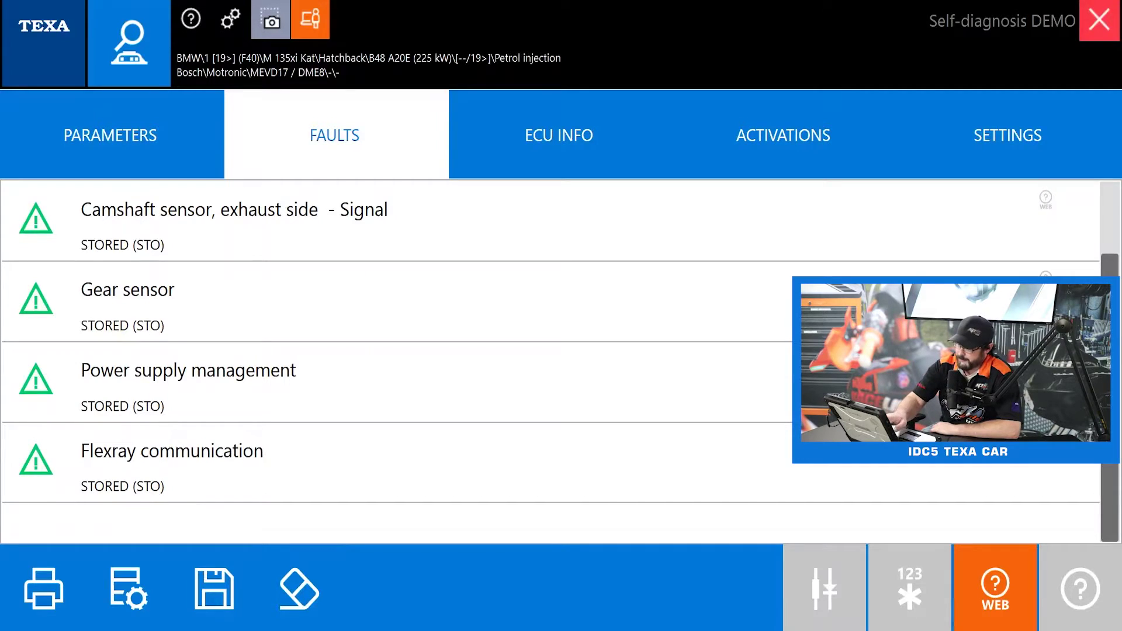
Select the Power supply management, Gear sensor, Camshaft sensor and Flexray communication faults in turn to check their available help functions
left_click(488, 377)
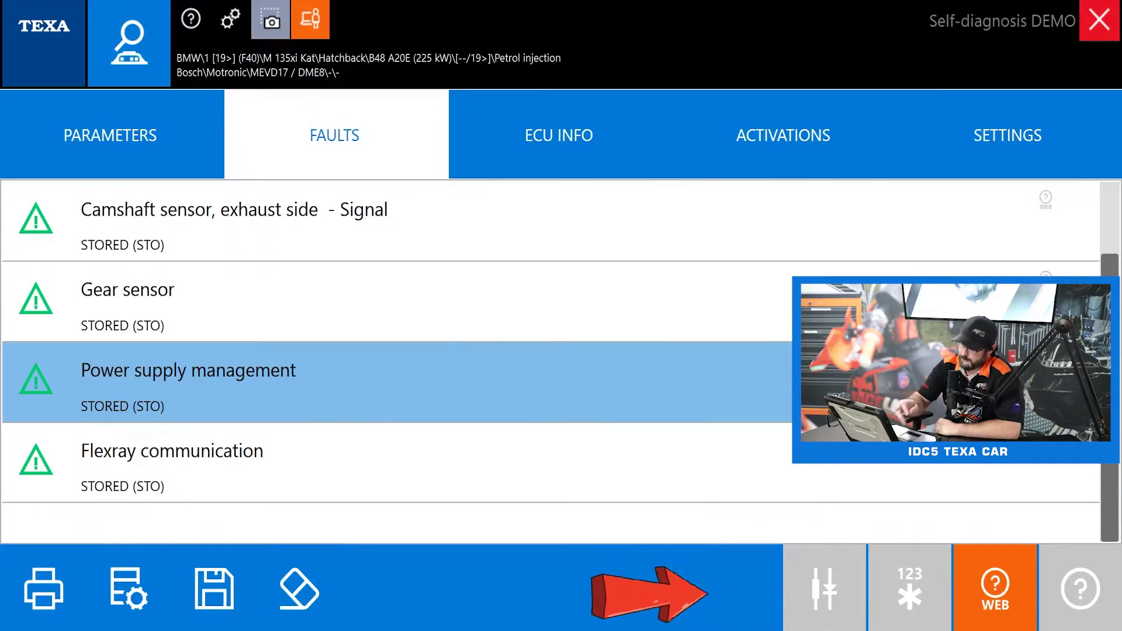
left_click(398, 301)
left_click(334, 203)
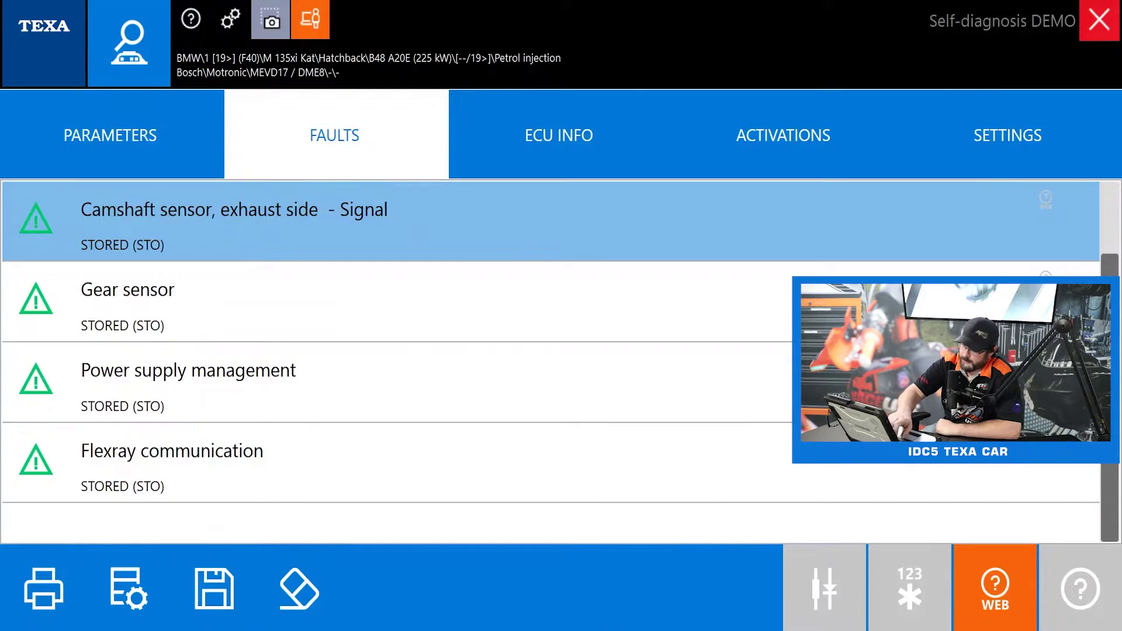
left_click(409, 461)
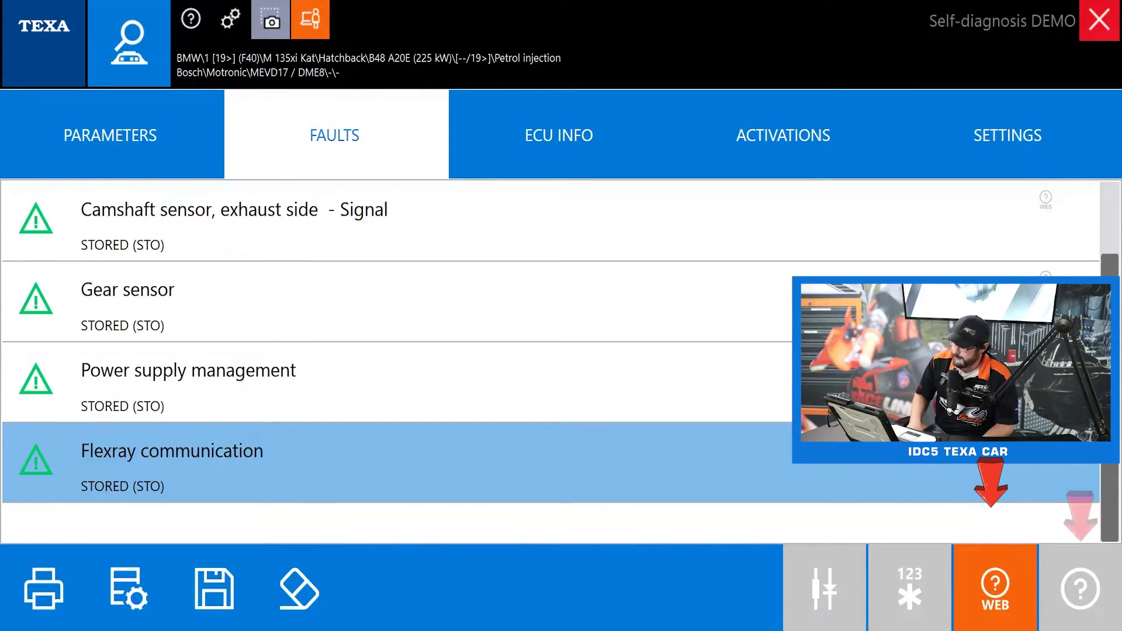
left_click(188, 382)
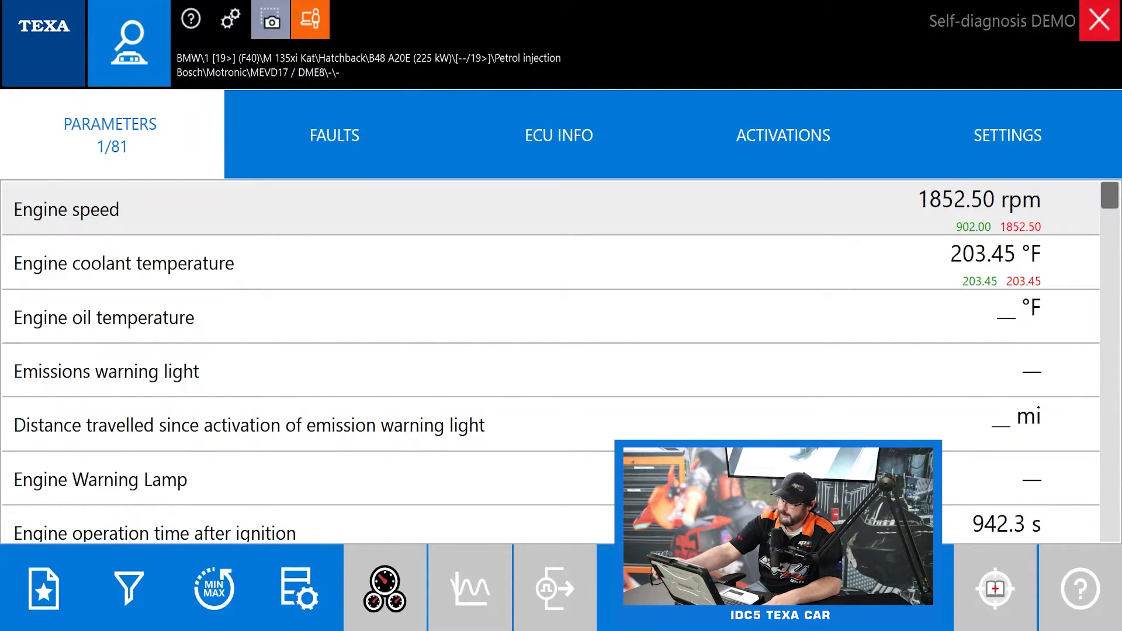
Browse the full list of live Parameters for the petrol injection system and return to its beginning
scroll(588, 440, "down", 5)
scroll(601, 226, "down", 20)
scroll(600, 405, "down", 15)
scroll(608, 380, "up", 20)
scroll(550, 363, "up", 10)
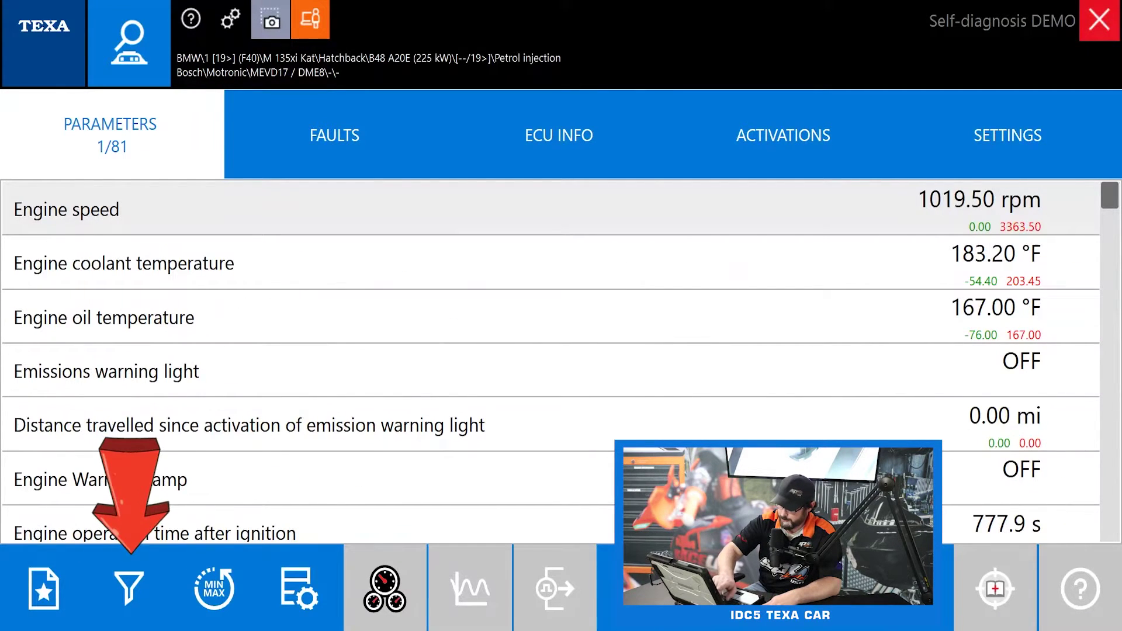
Filter the parameters by searching for "coolant" and showing only the two Engine coolant temperature entries
left_click(128, 602)
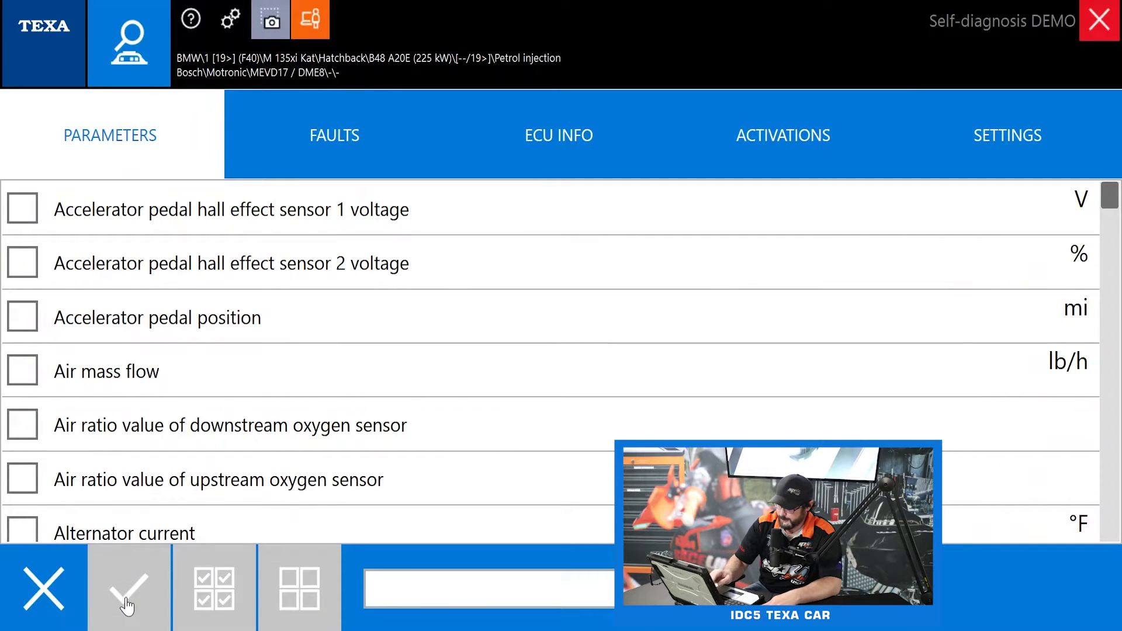
left_click(449, 588)
type("co")
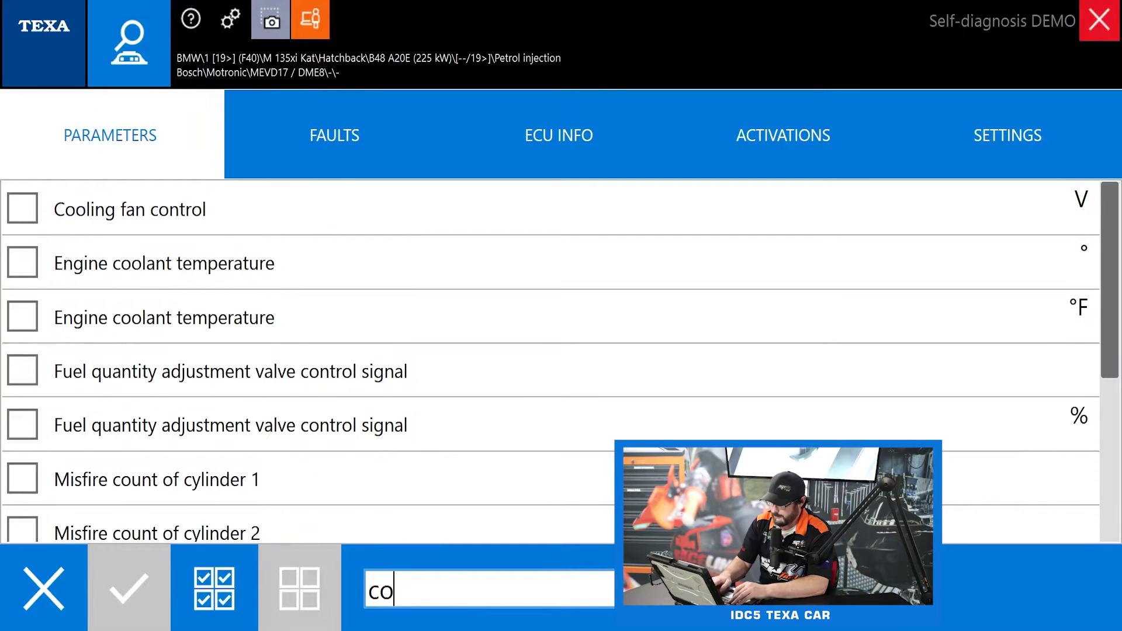
type("olabt")
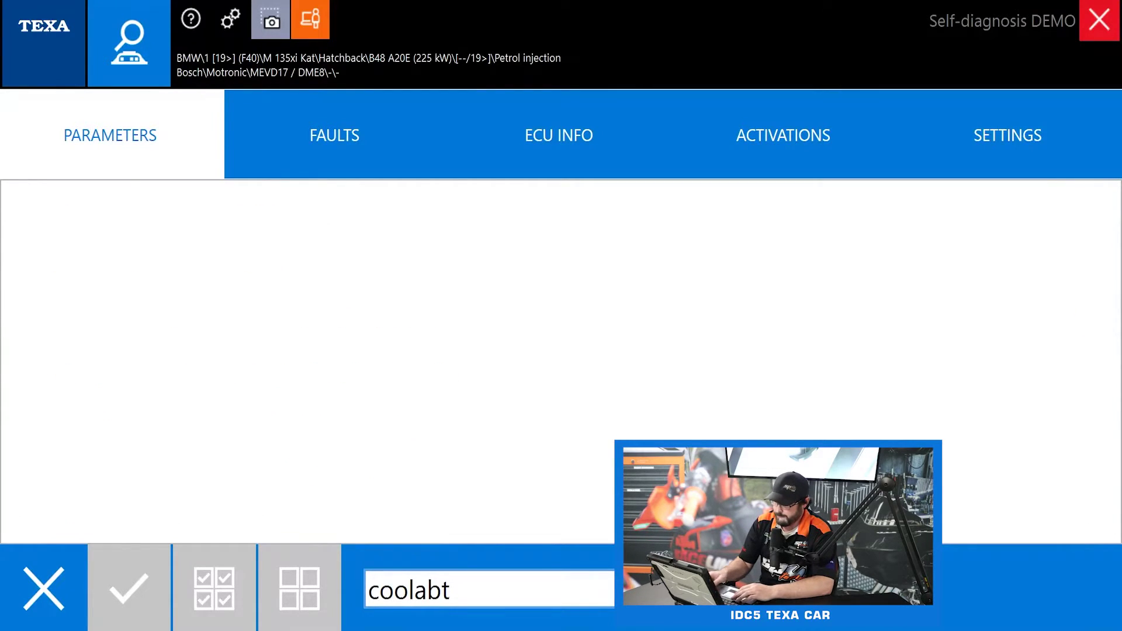
key("BackSpace")
key("BackSpace")
type("nt")
left_click(22, 210)
left_click(25, 264)
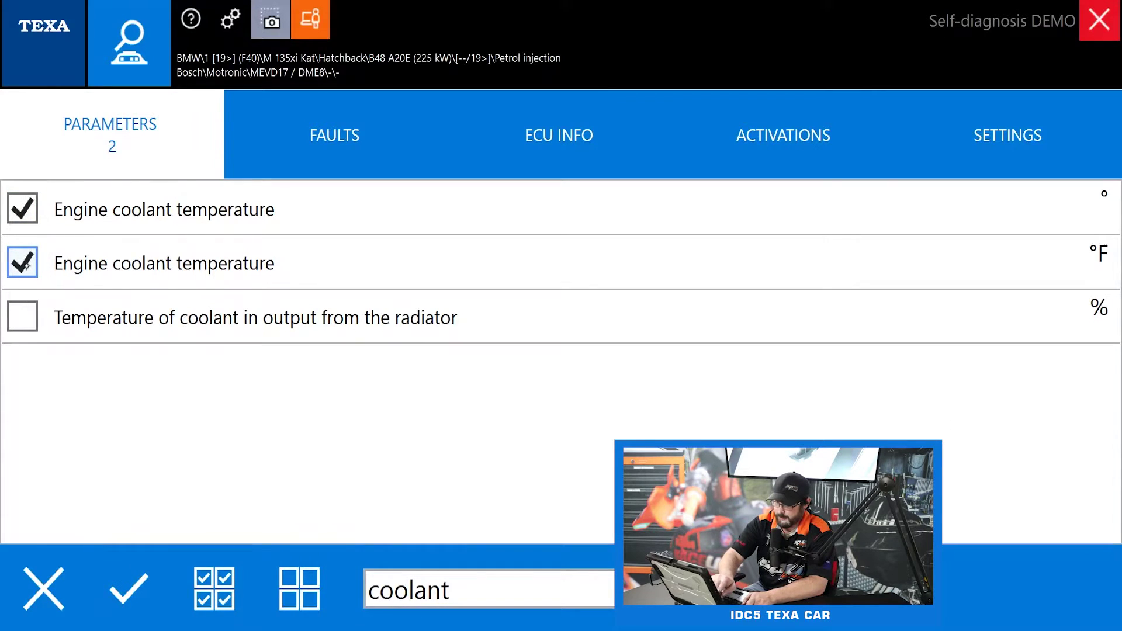
left_click(138, 606)
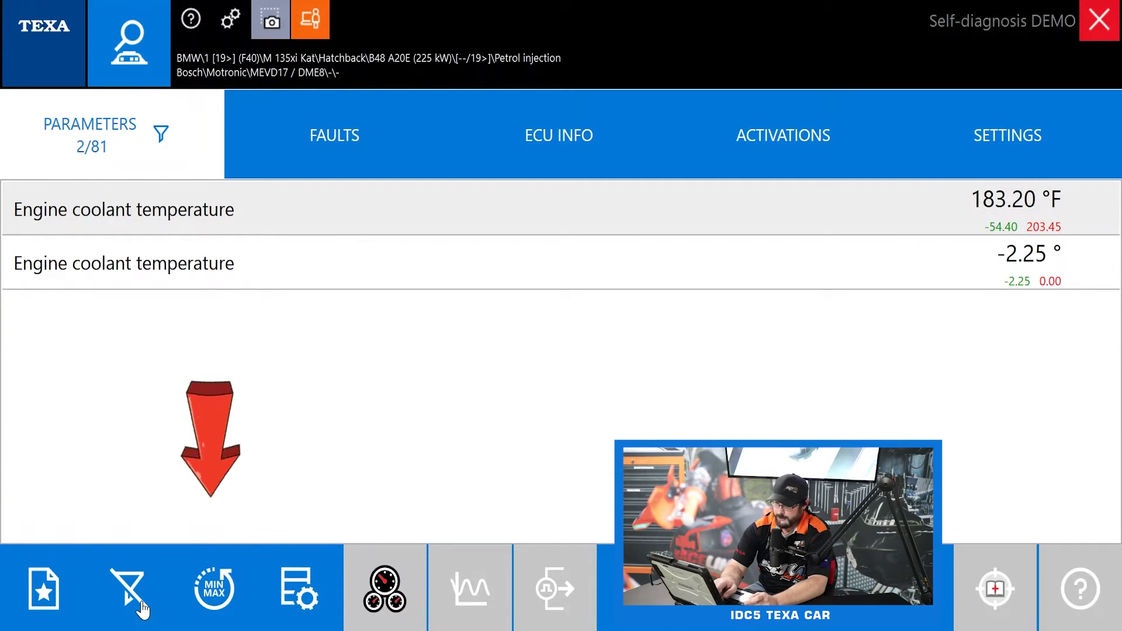
Open the Technical Documentation from the filtered parameters and return to the live values
left_click(239, 592)
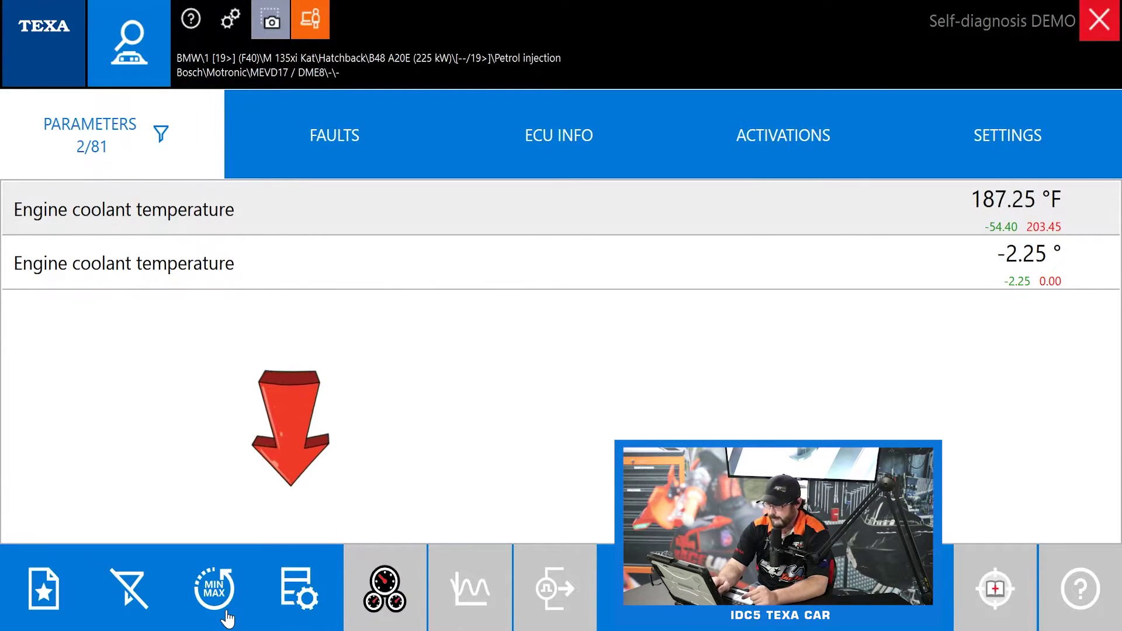
left_click(298, 588)
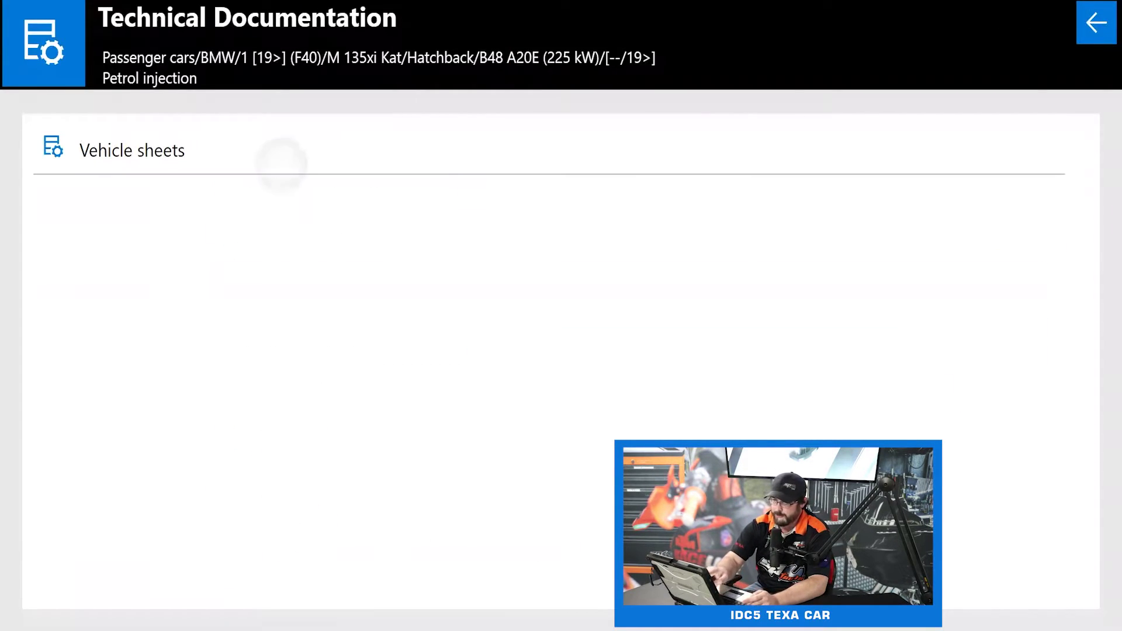
left_click(1096, 22)
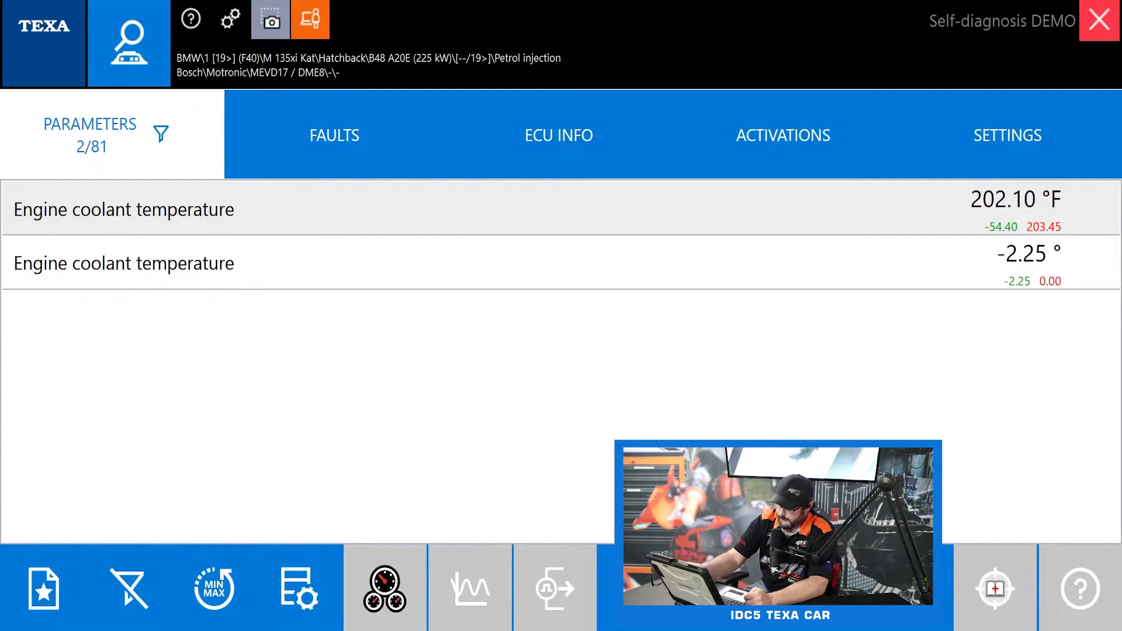
Remove the coolant filter and browse the complete parameter list
left_click(128, 588)
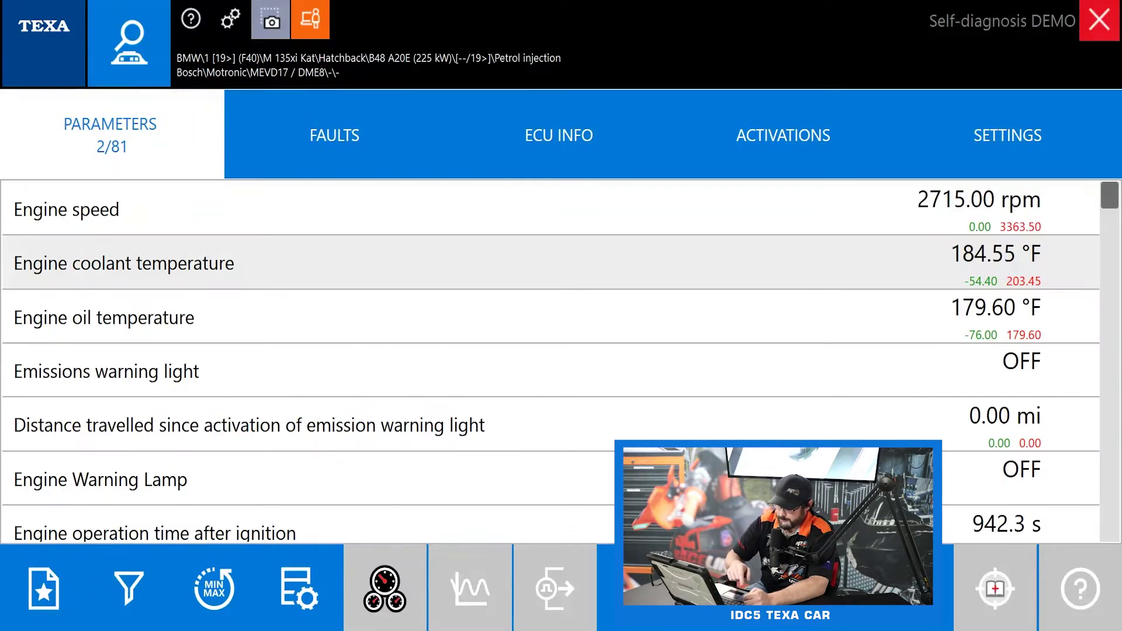
scroll(552, 437, "down", 4)
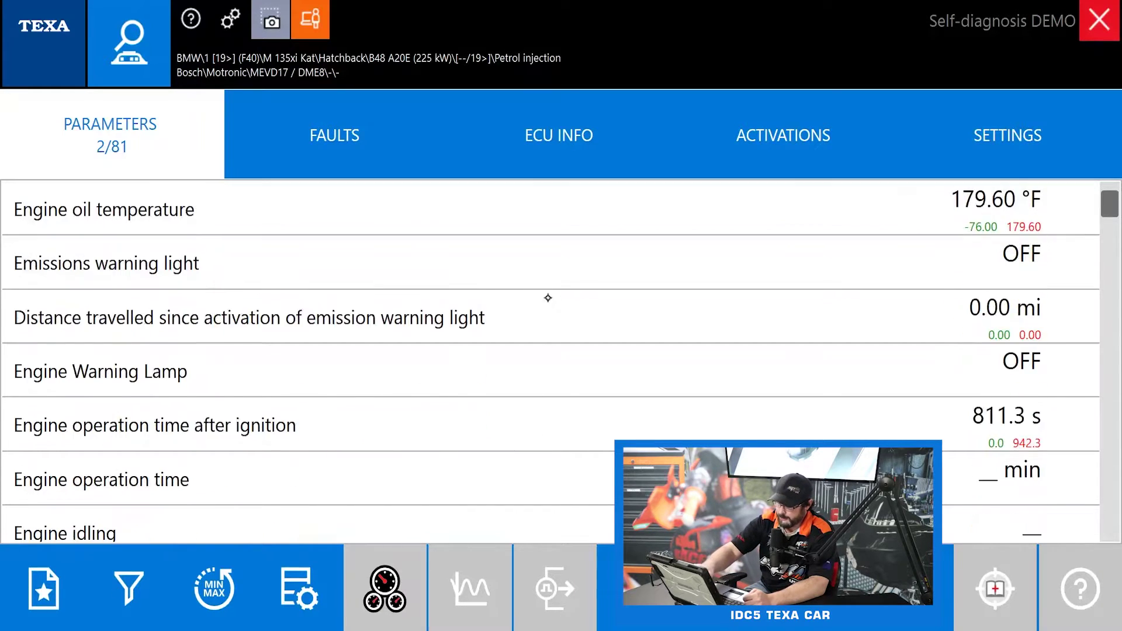
scroll(552, 438, "down", 5)
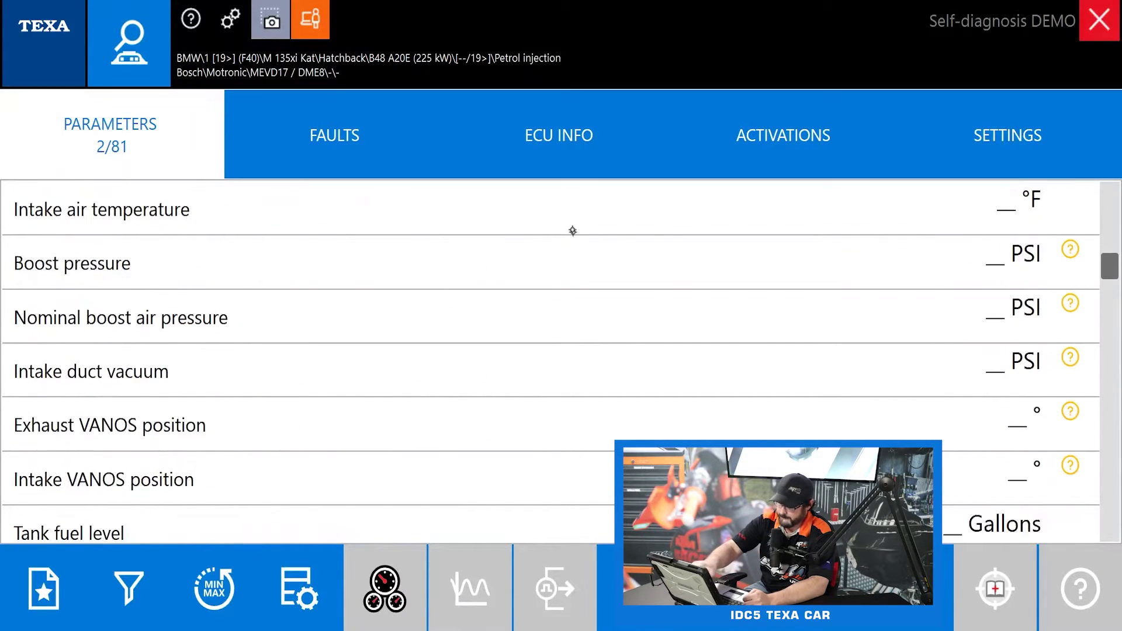
scroll(572, 226, "down", 2)
scroll(464, 368, "up", 7)
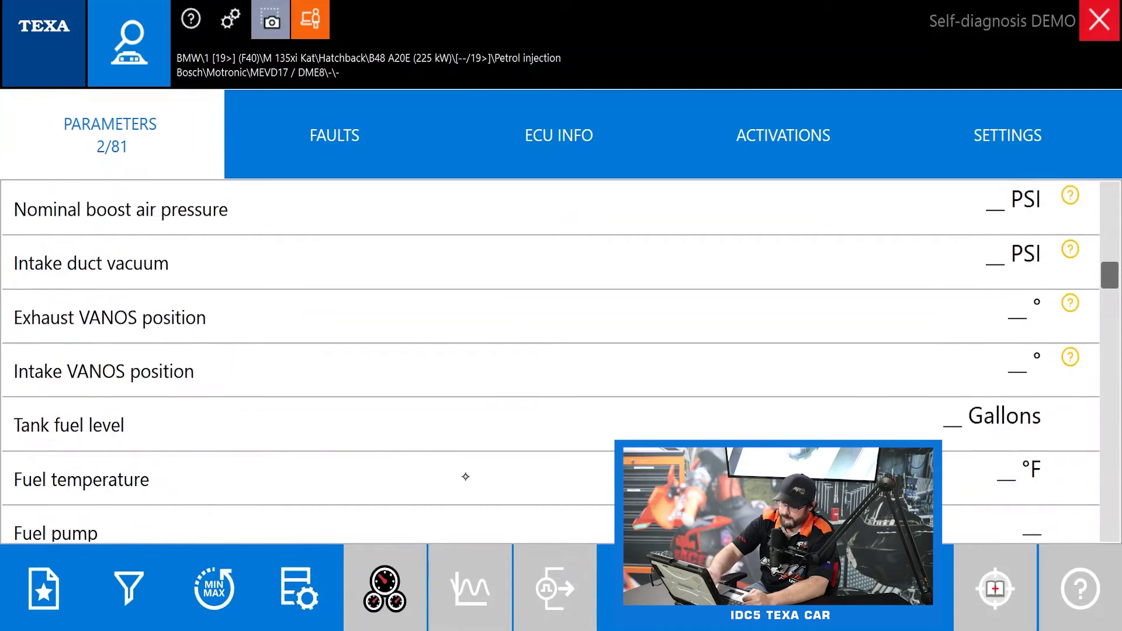
scroll(527, 508, "up", 1)
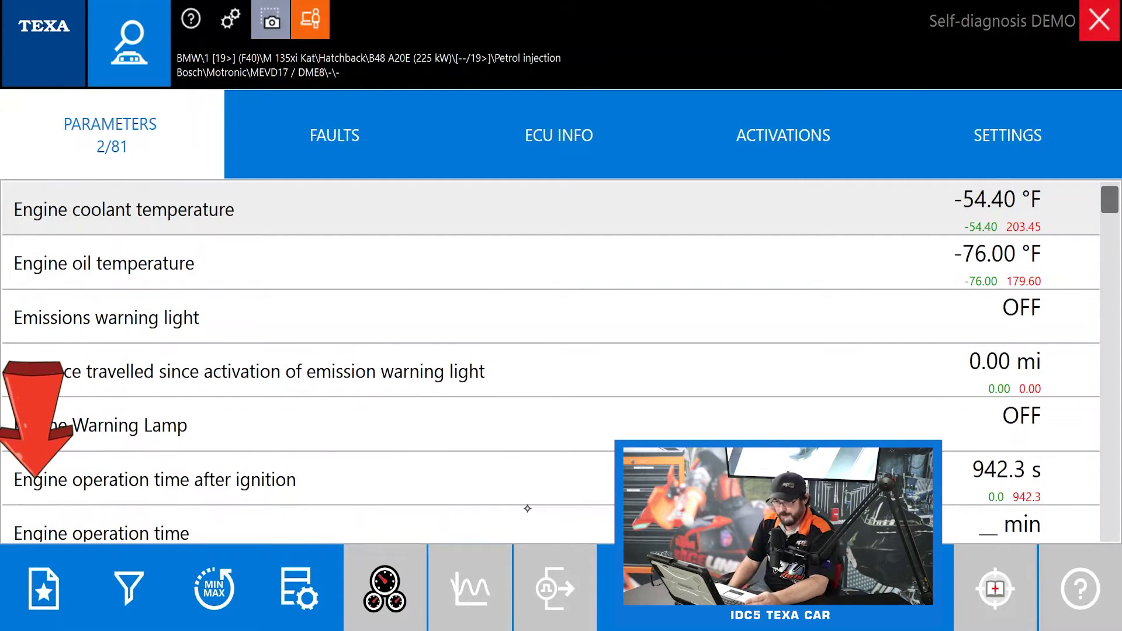
Start a new favourite parameters list containing Calculated load value, Clutch switch status (10%), Clutch switch status (90%) and Cooling fan control
left_click(37, 596)
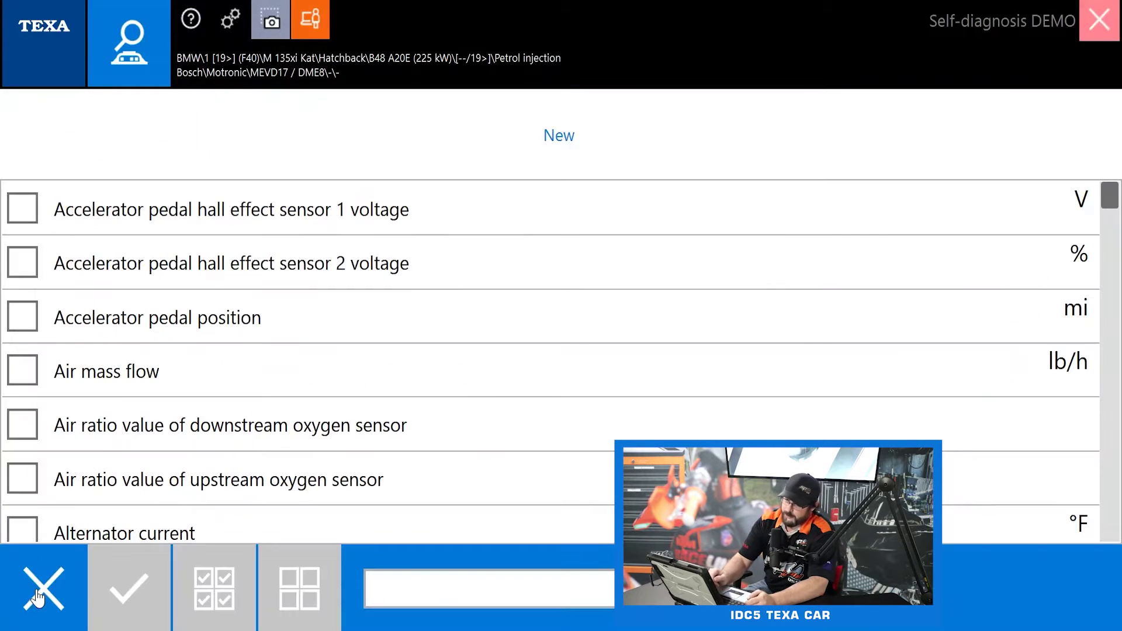
scroll(563, 388, "down", 4)
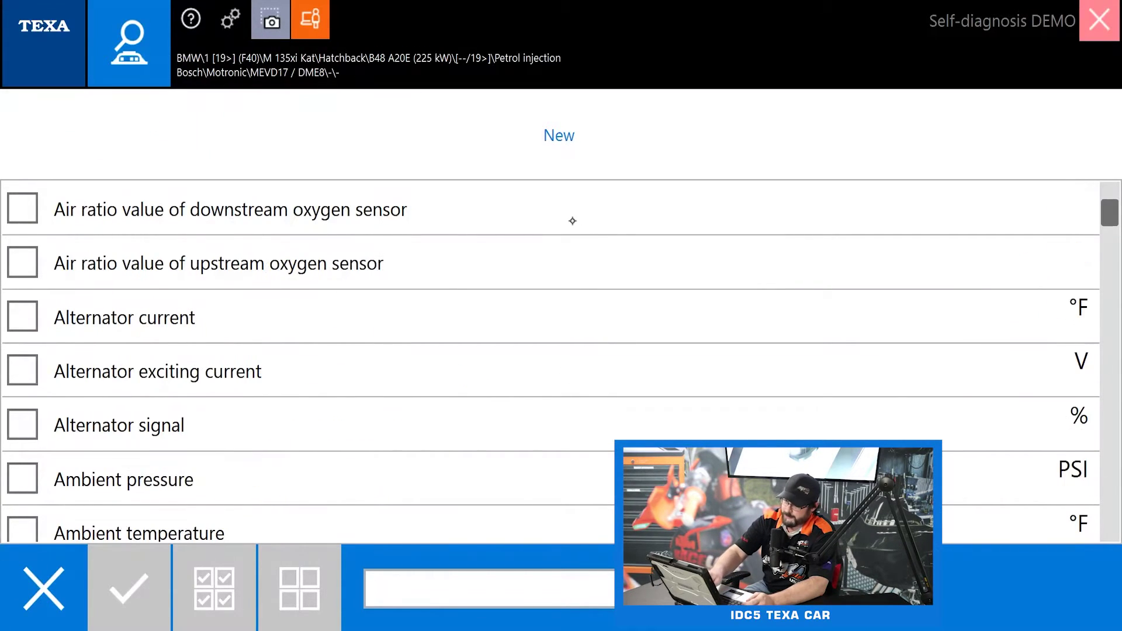
scroll(588, 236, "down", 1)
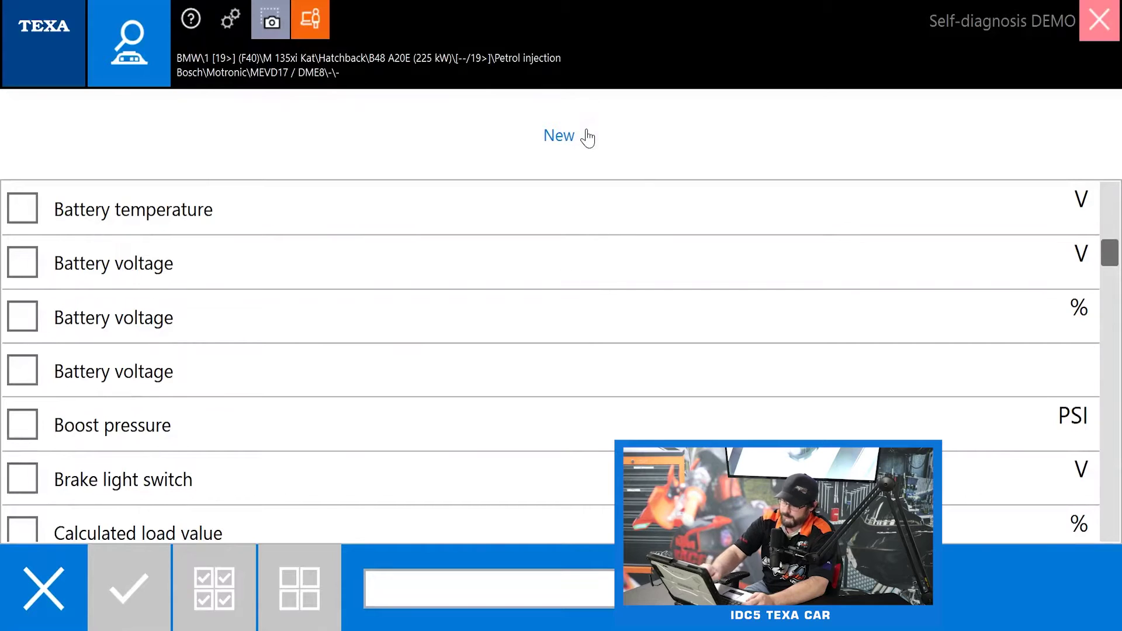
left_click_drag(604, 411, 603, 300)
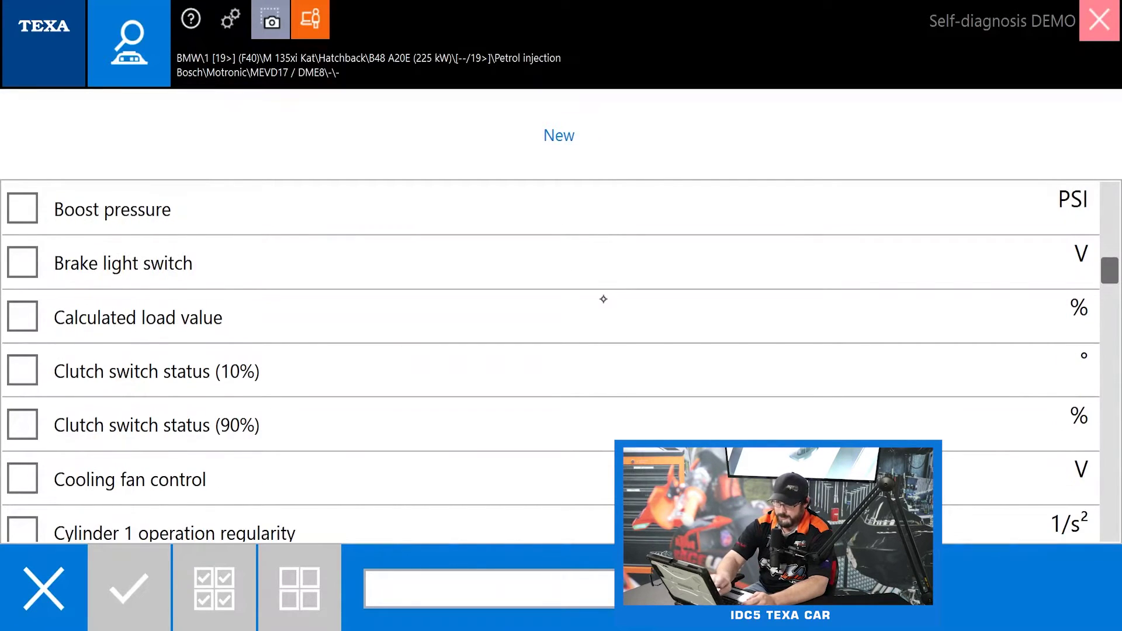
left_click(22, 316)
left_click(22, 370)
left_click(22, 425)
left_click(23, 478)
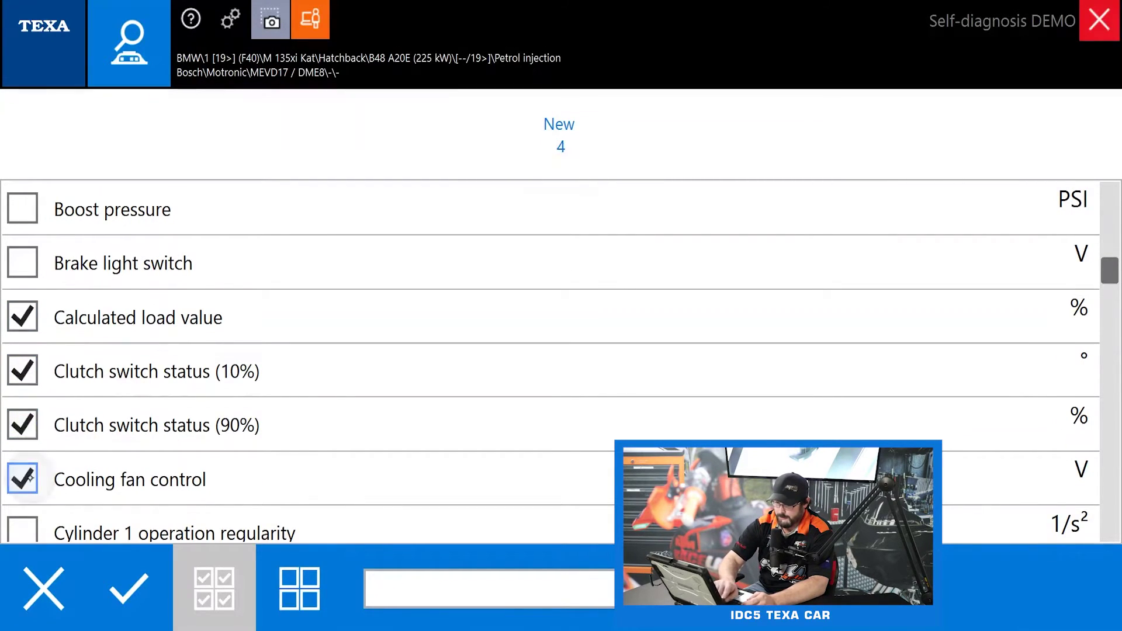
Save the chosen parameters as a favourites list named "Charging"
left_click(149, 596)
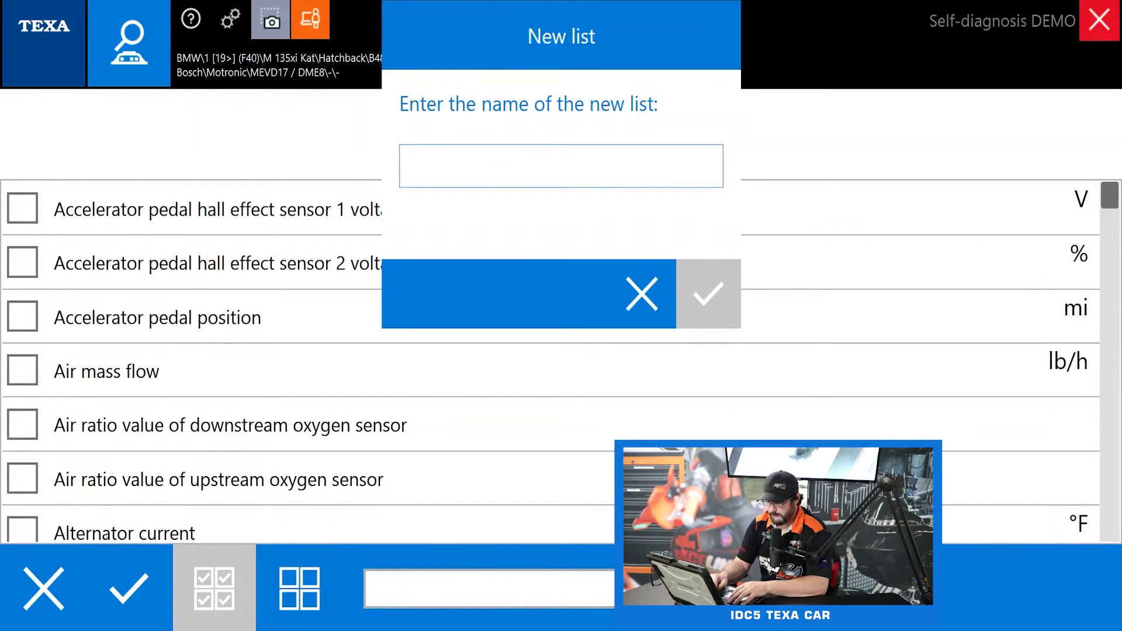
type("Charging")
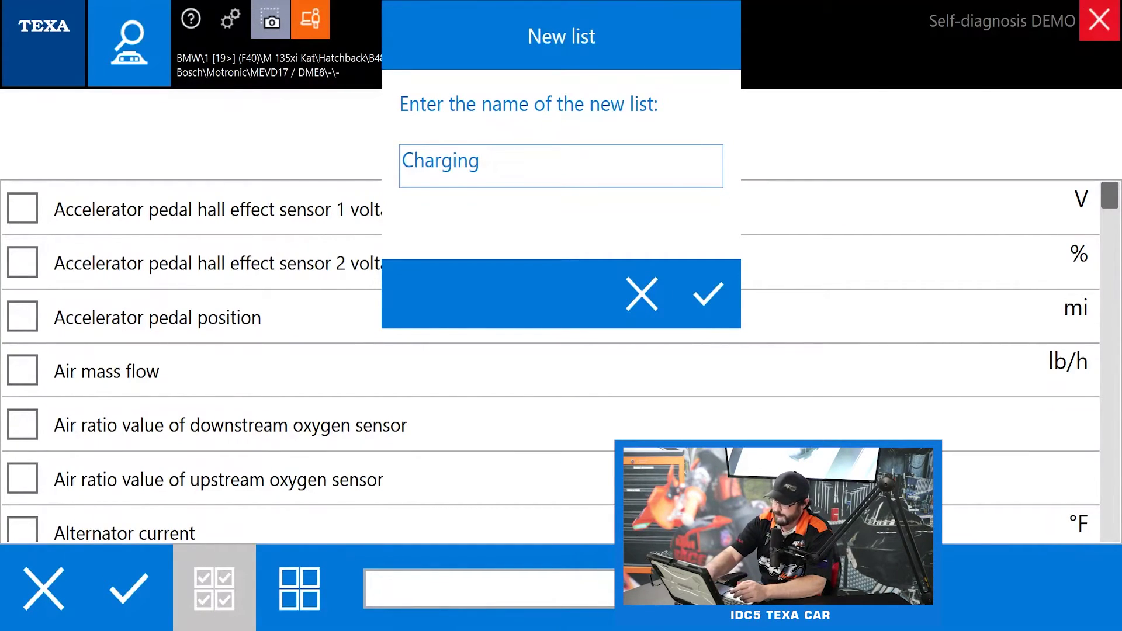
key("Return")
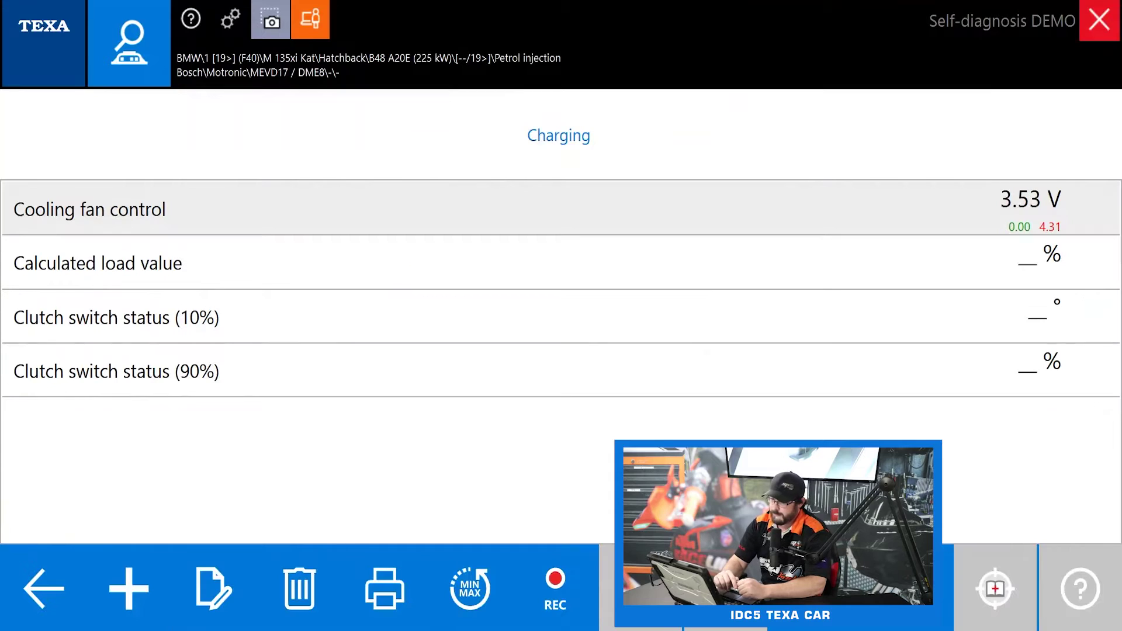
Return to all parameters, reopen the Charging favourites to view their live values, and go back to the full list
left_click(43, 589)
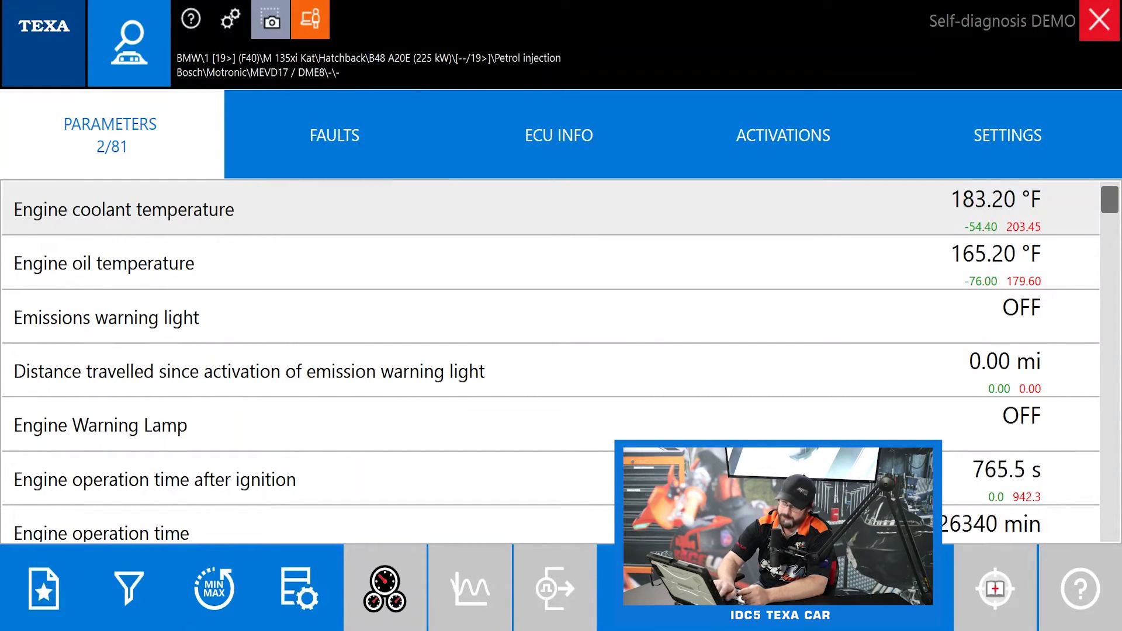
left_click(44, 588)
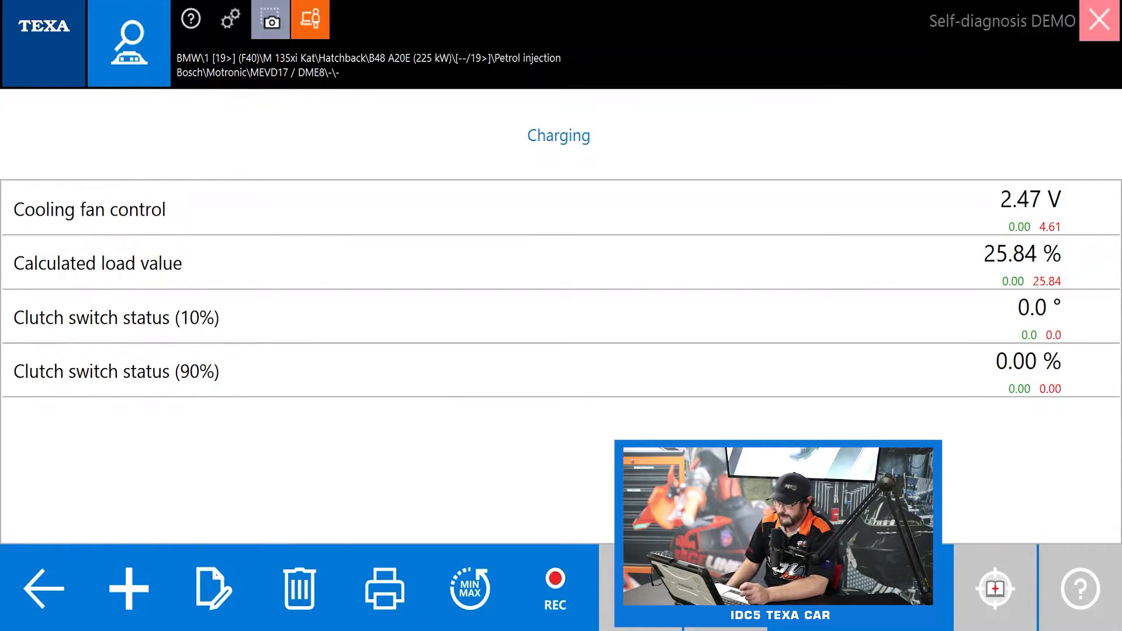
left_click(561, 208)
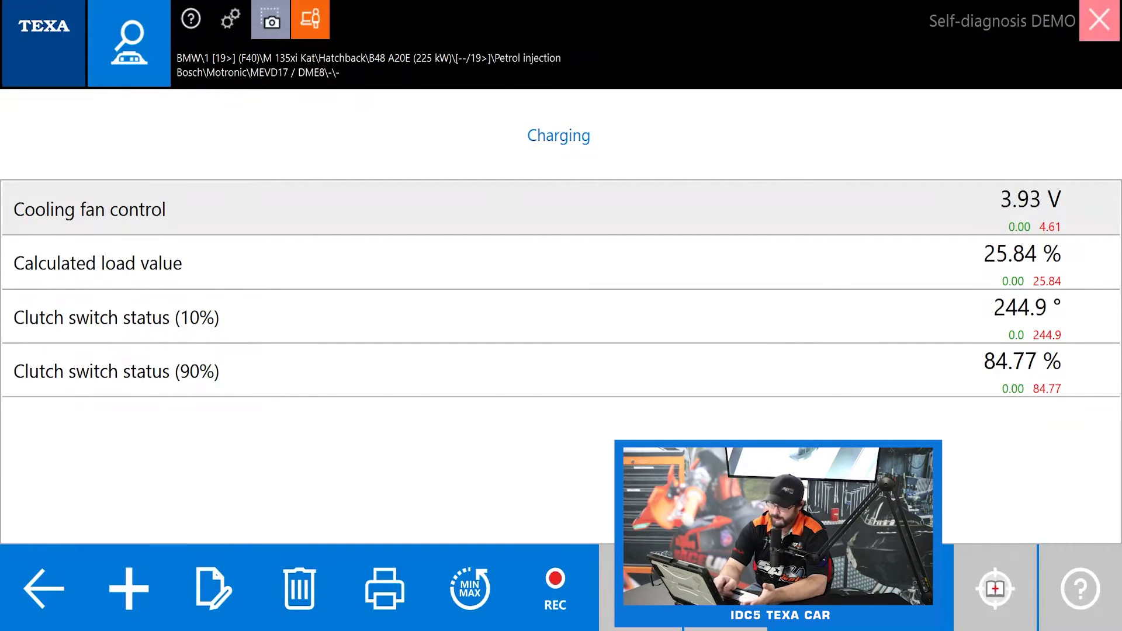
left_click(44, 588)
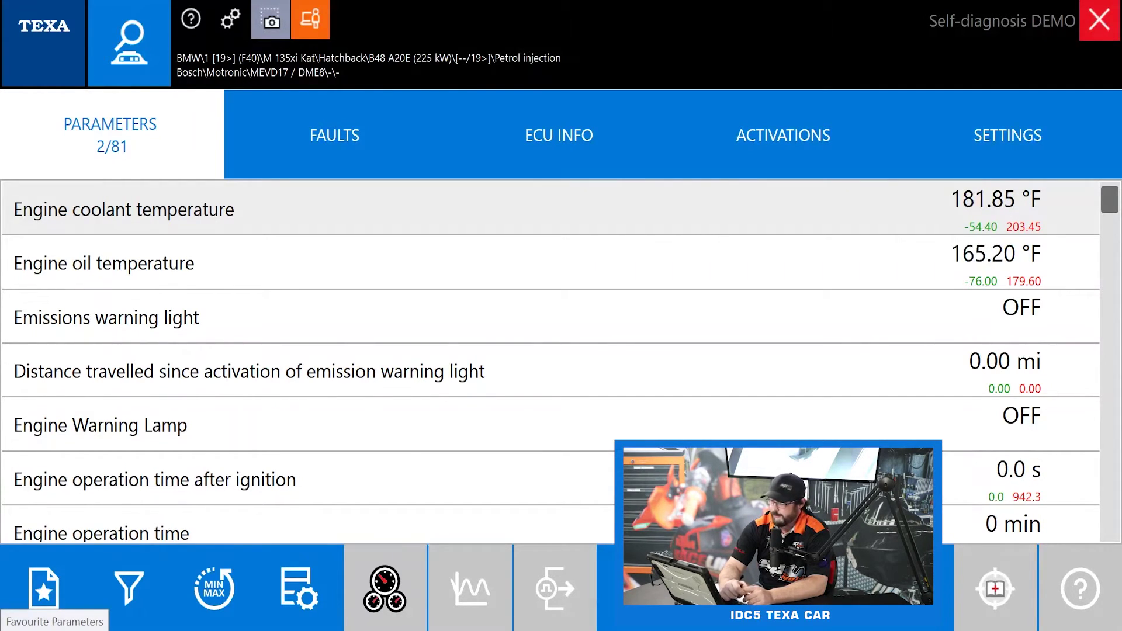
Examine the ECU Info entries through to the end and return to the beginning
left_click(559, 135)
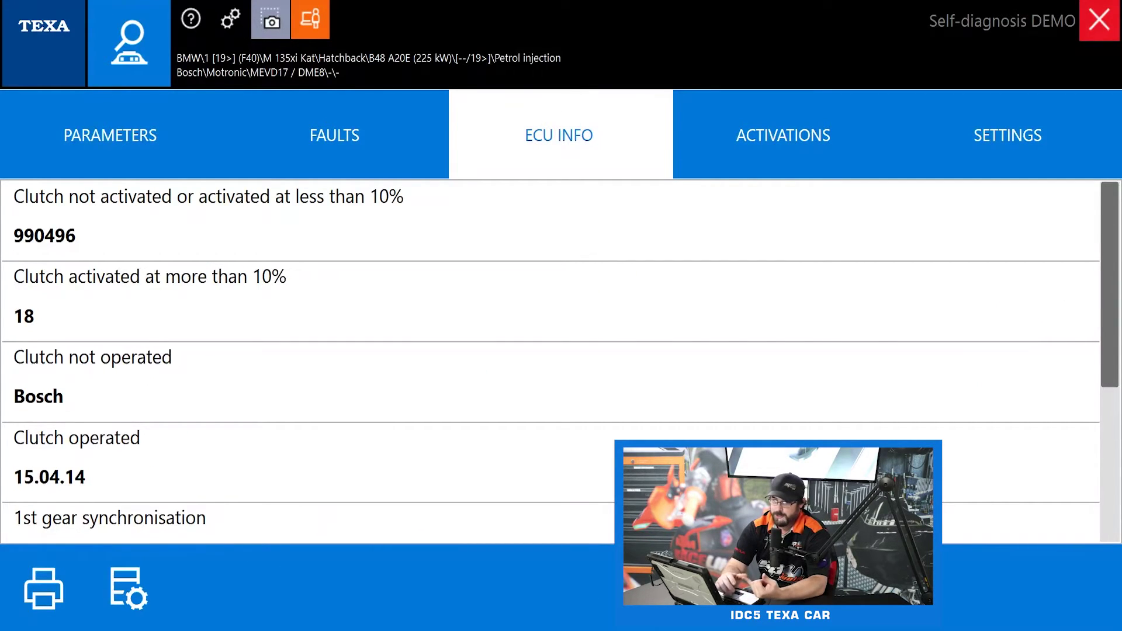
left_click_drag(581, 442, 574, 291)
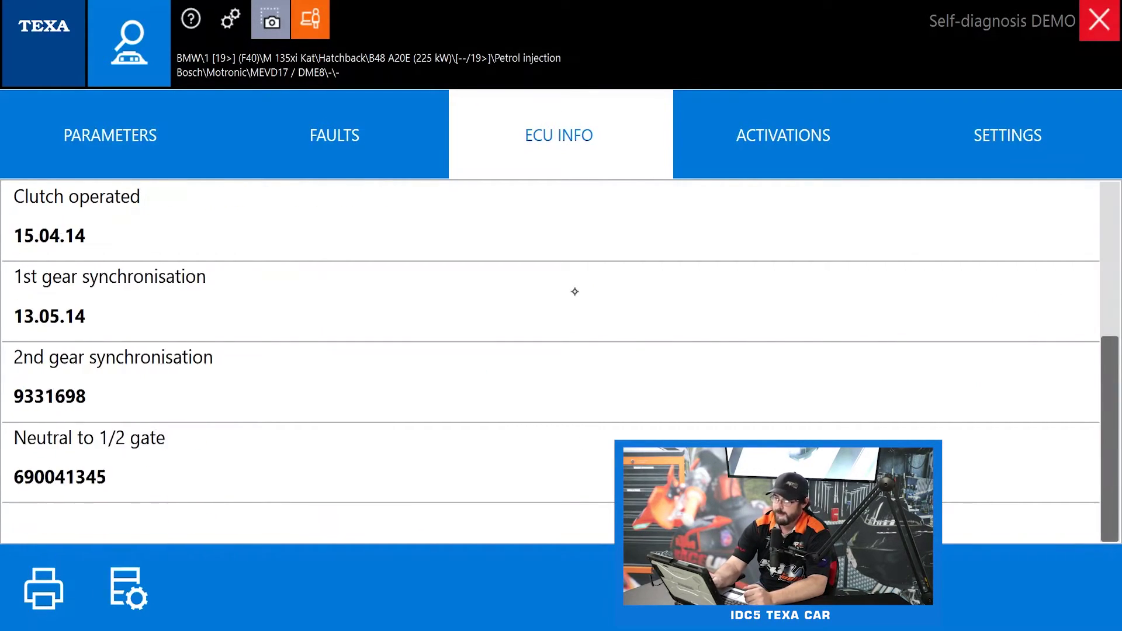
left_click_drag(556, 365, 573, 511)
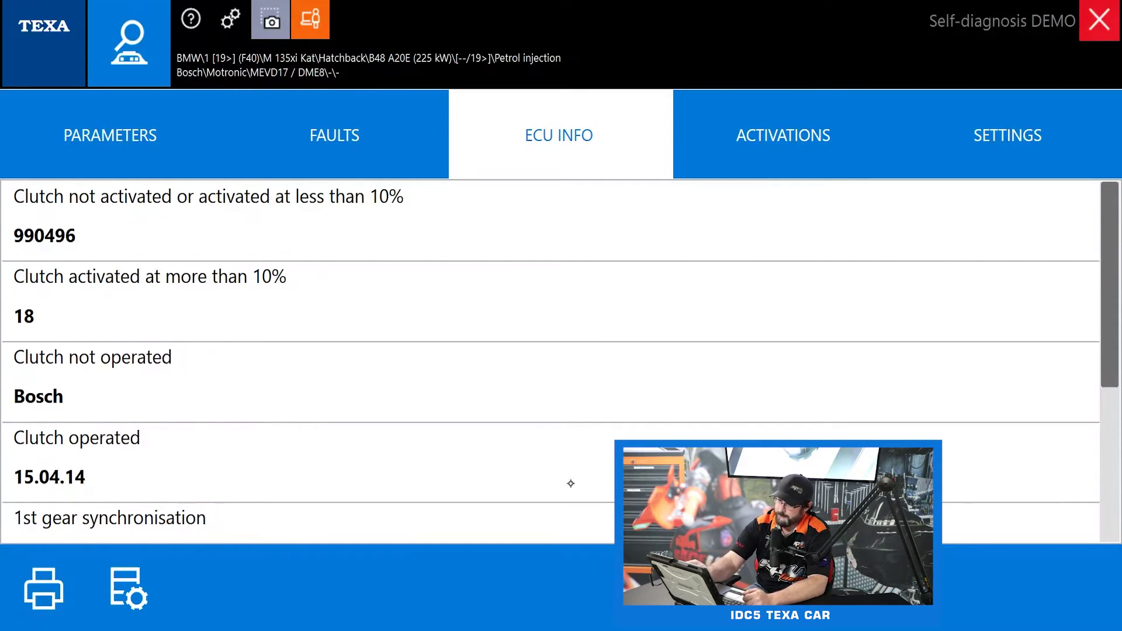
Browse the available Activations for the petrol injection system and select Error clearing without starting it
left_click(794, 140)
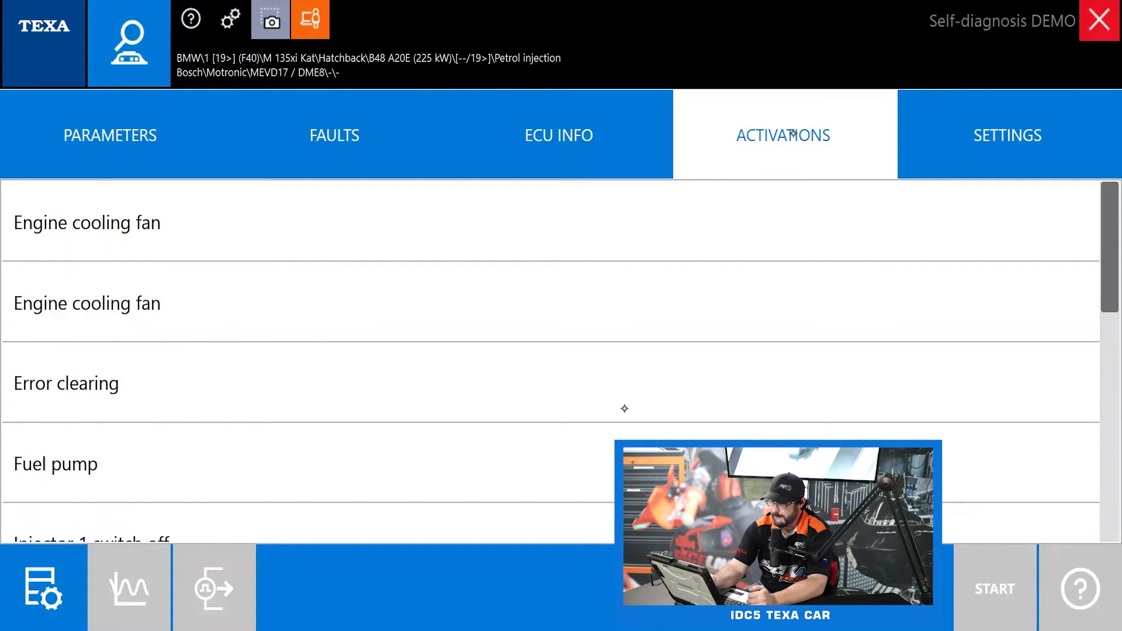
left_click_drag(621, 409, 651, 281)
left_click_drag(572, 407, 590, 293)
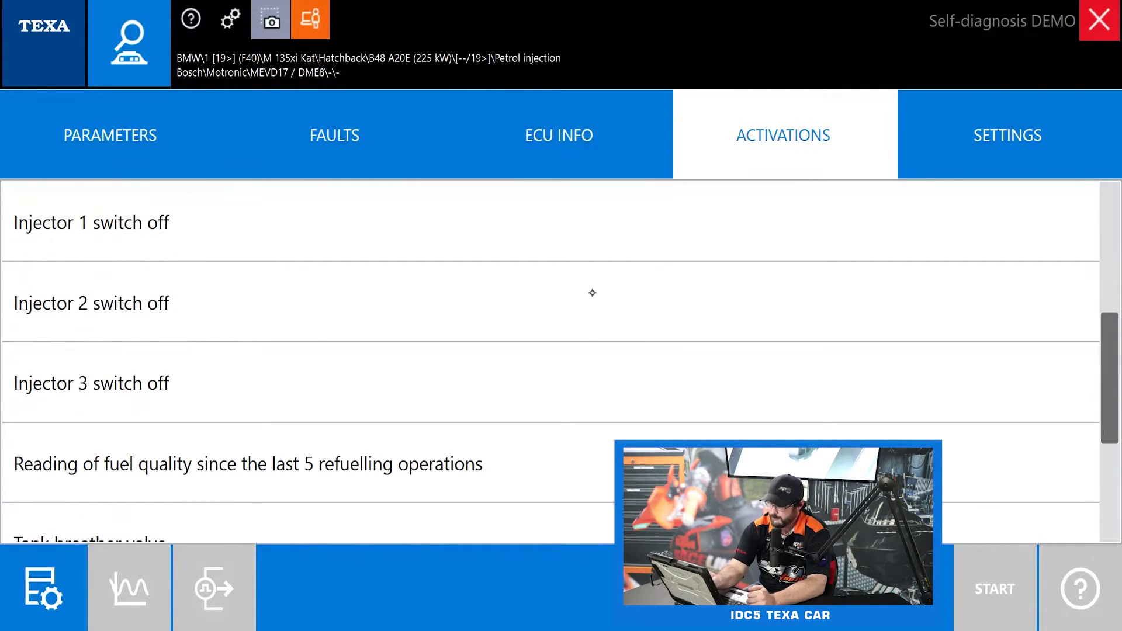
left_click_drag(574, 366, 529, 456)
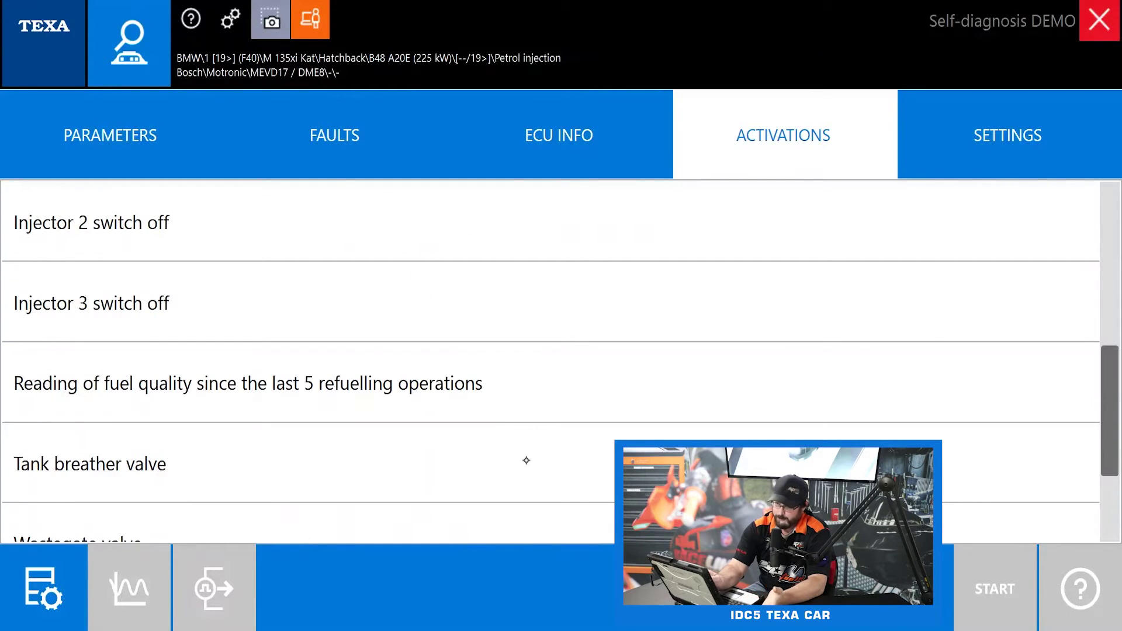
scroll(577, 422, "up", 1)
scroll(577, 422, "up", 4)
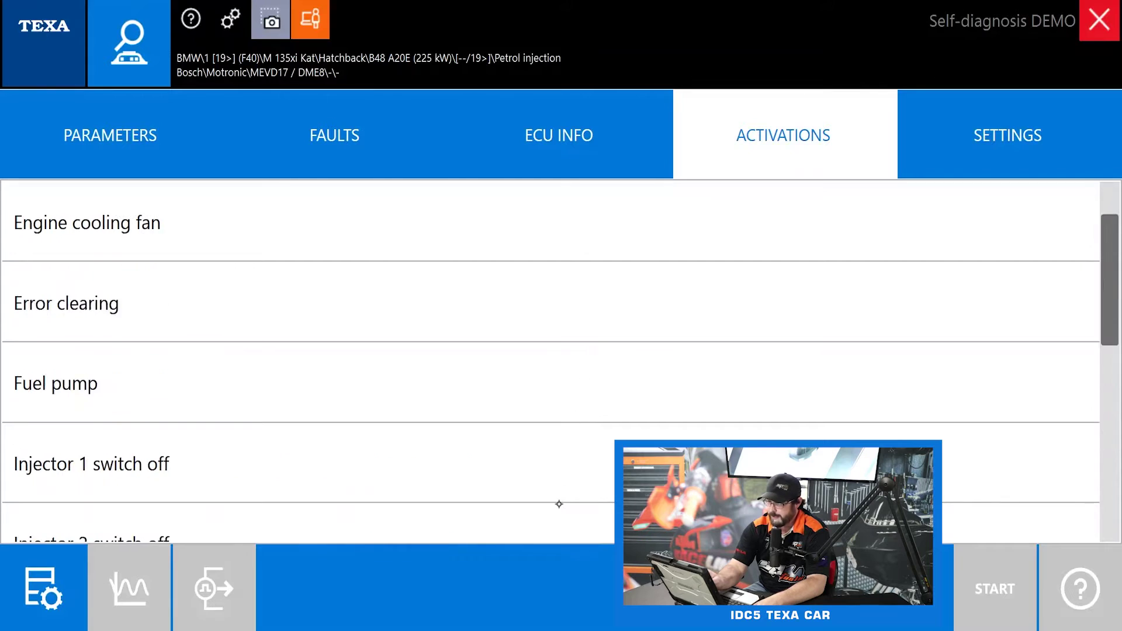
left_click(477, 383)
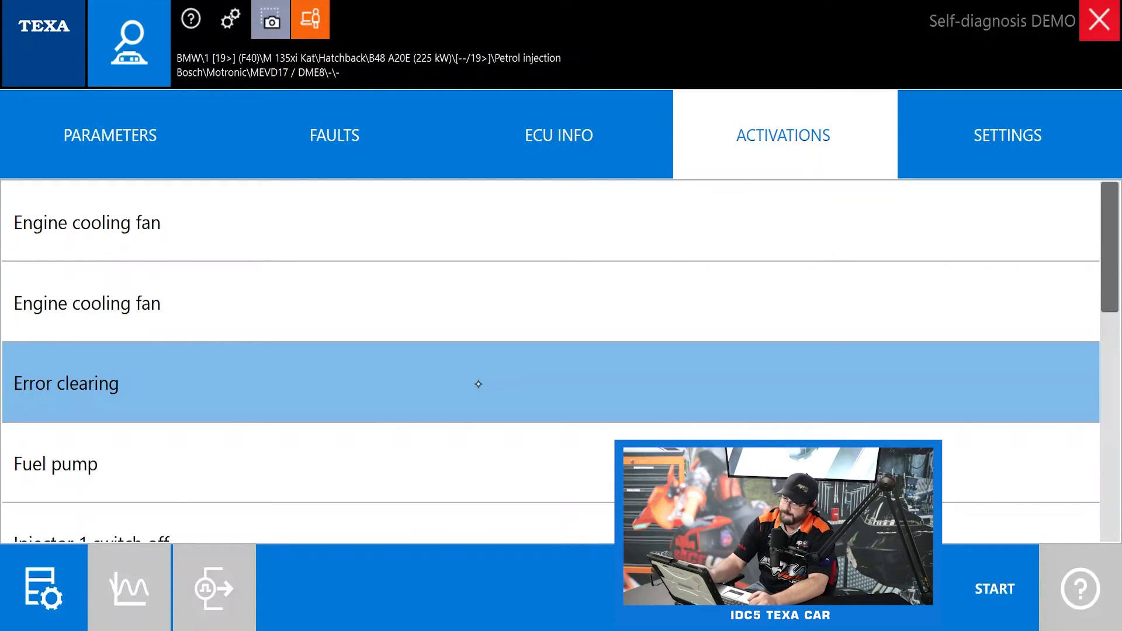
scroll(649, 323, "down", 1)
scroll(649, 324, "up", 1)
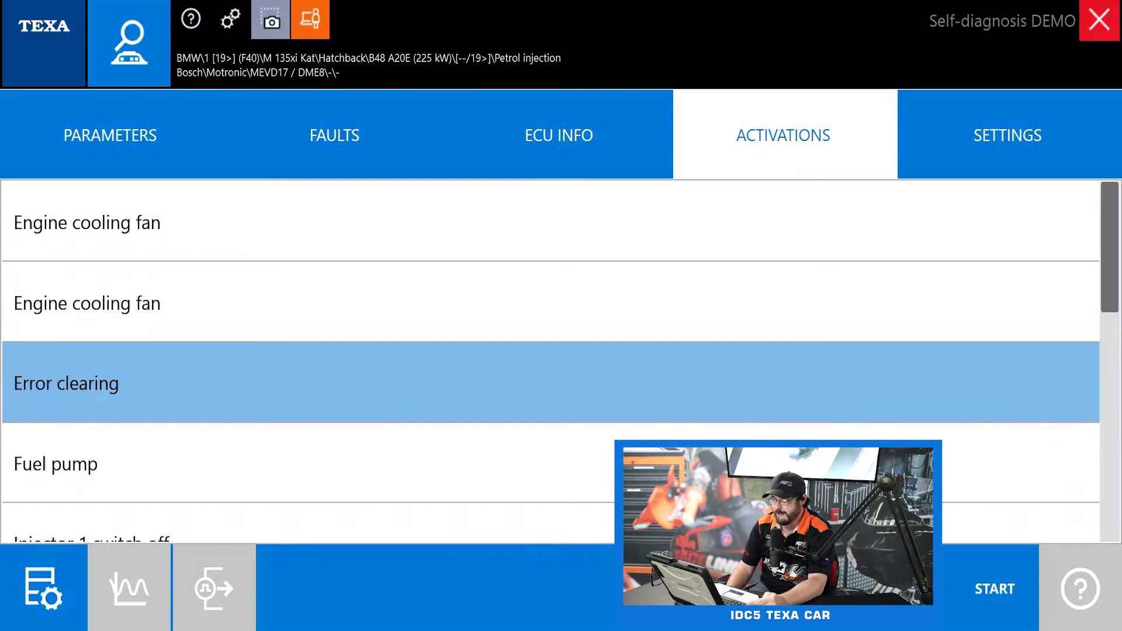
Open the Settings list for the petrol injection system and look over its first procedures
left_click(1002, 133)
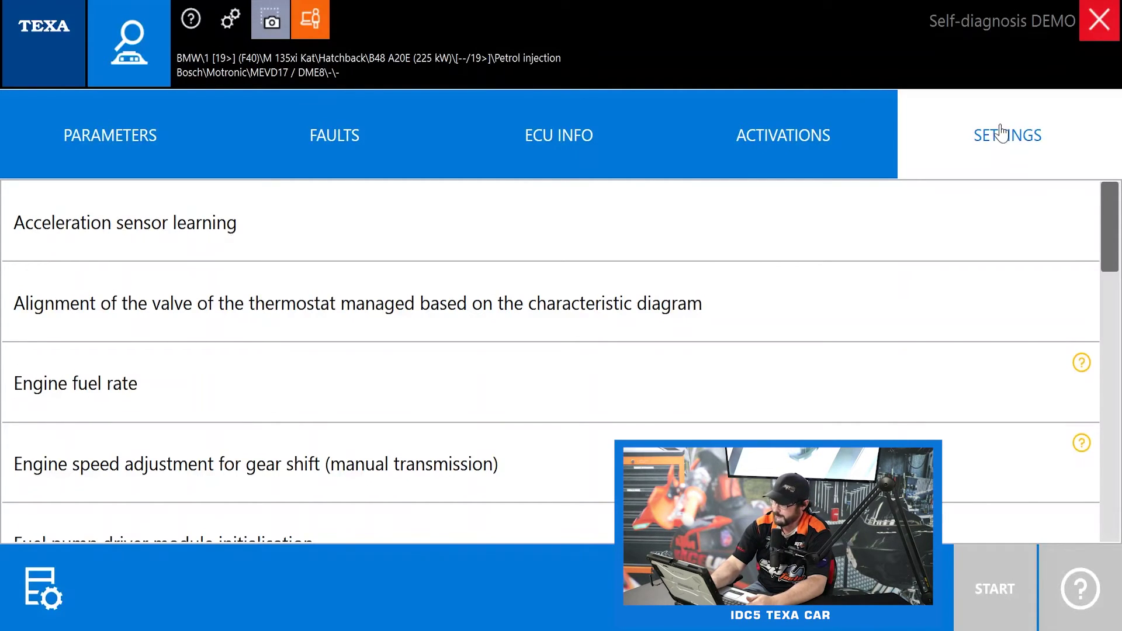
scroll(622, 378, "down", 1)
scroll(622, 378, "up", 1)
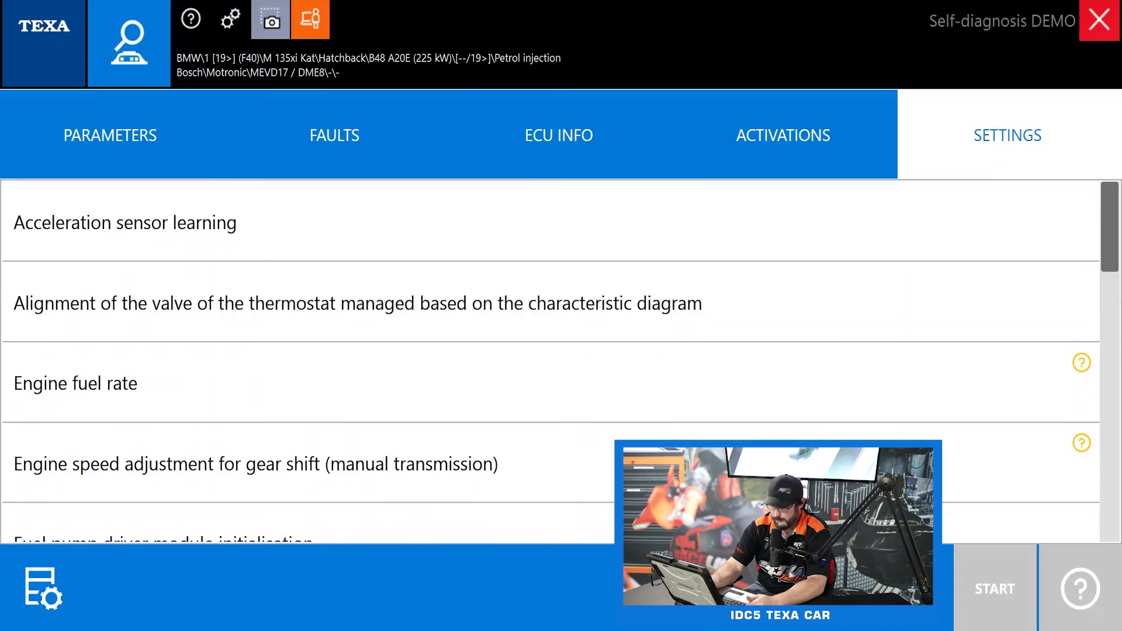
Open the help for the Engine fuel rate setting, enlarge its window, read through the procedure descriptions and close it
left_click(575, 378)
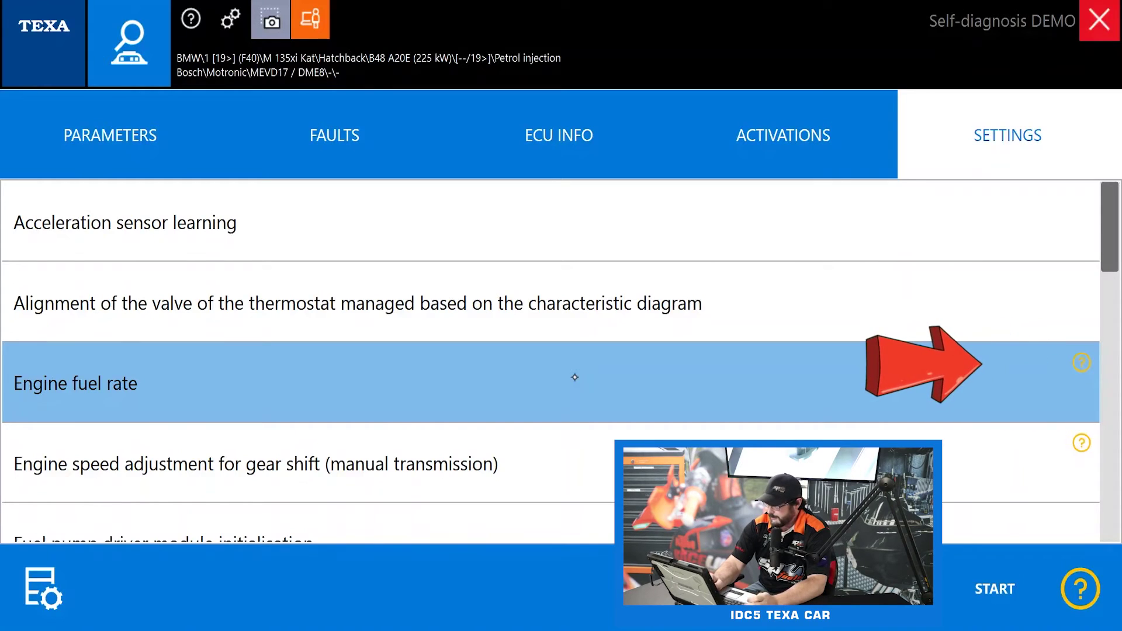
key("Down")
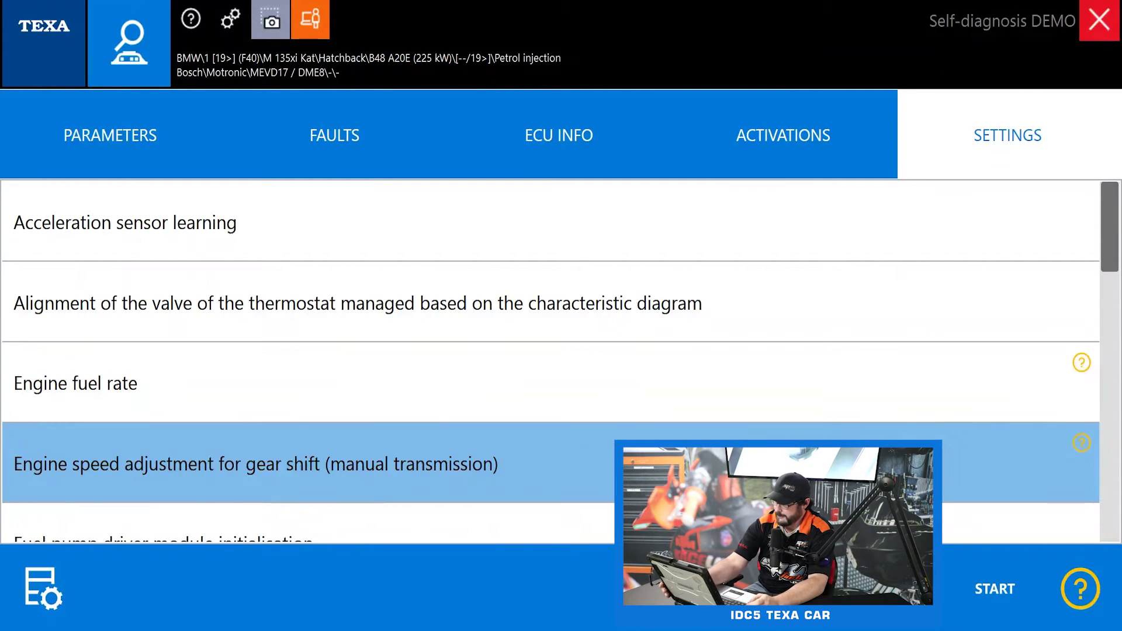
left_click(882, 376)
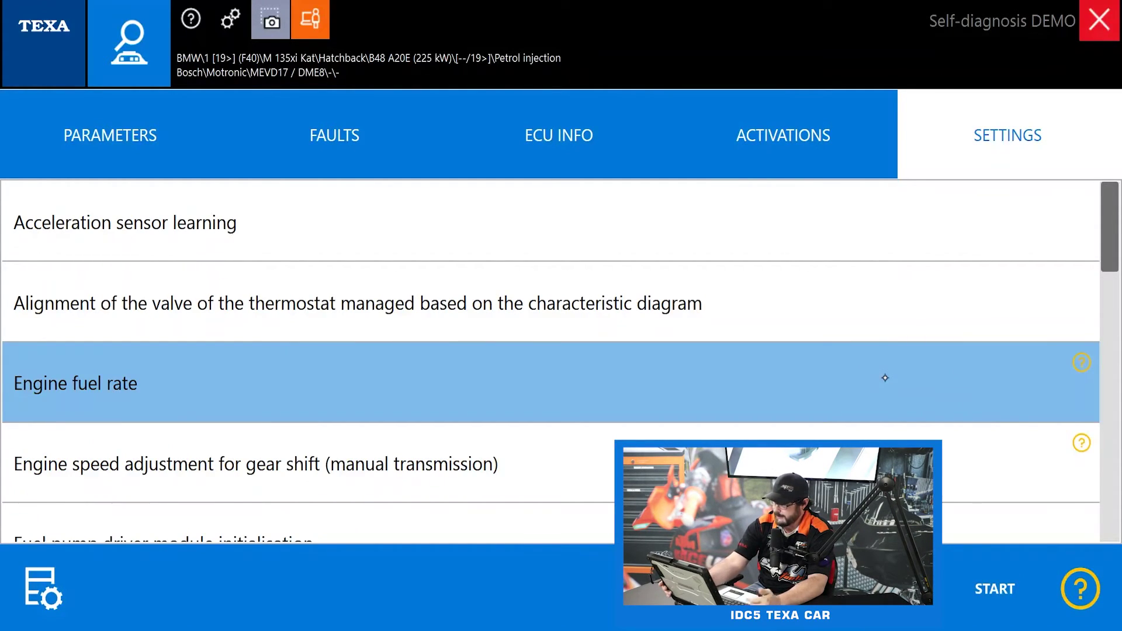
left_click(1087, 597)
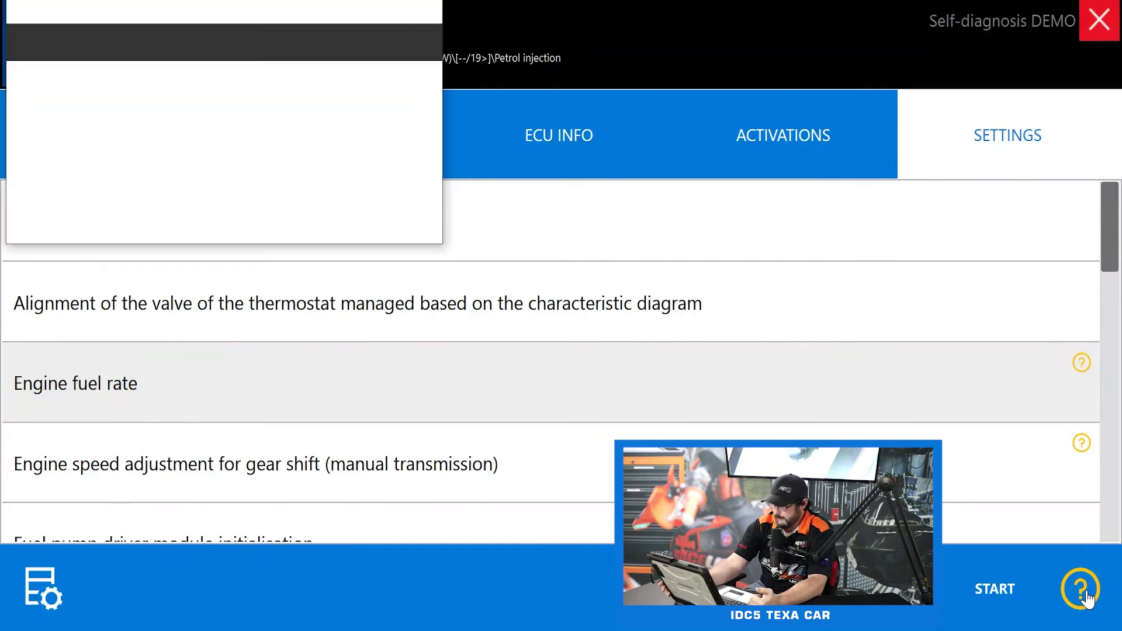
left_click_drag(431, 233, 530, 547)
scroll(273, 304, "down", 8)
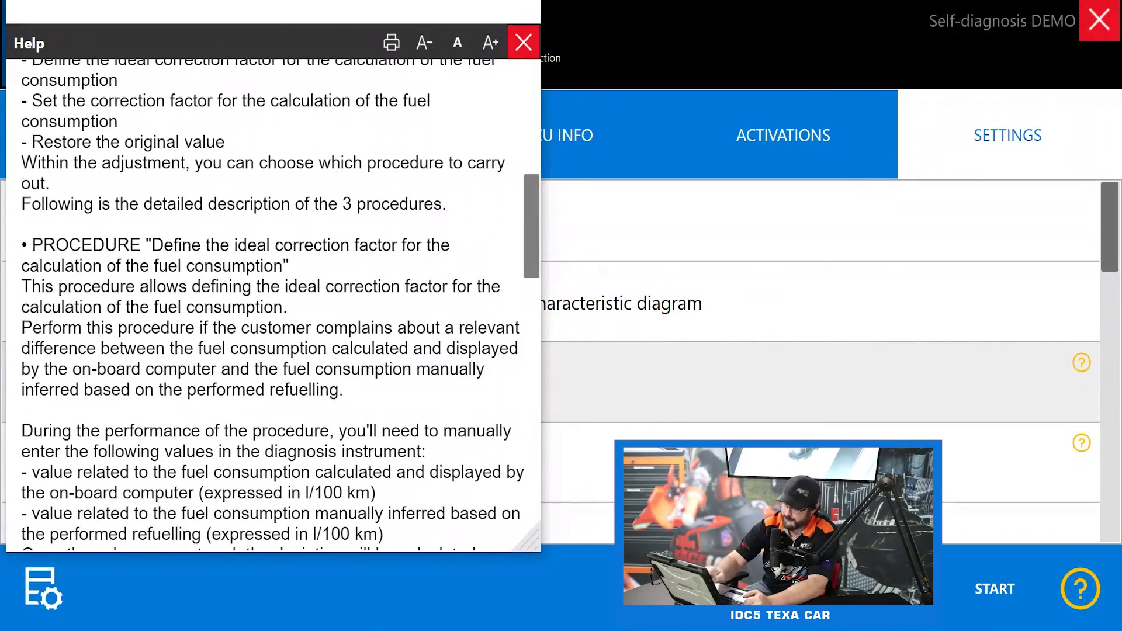
scroll(273, 304, "down", 8)
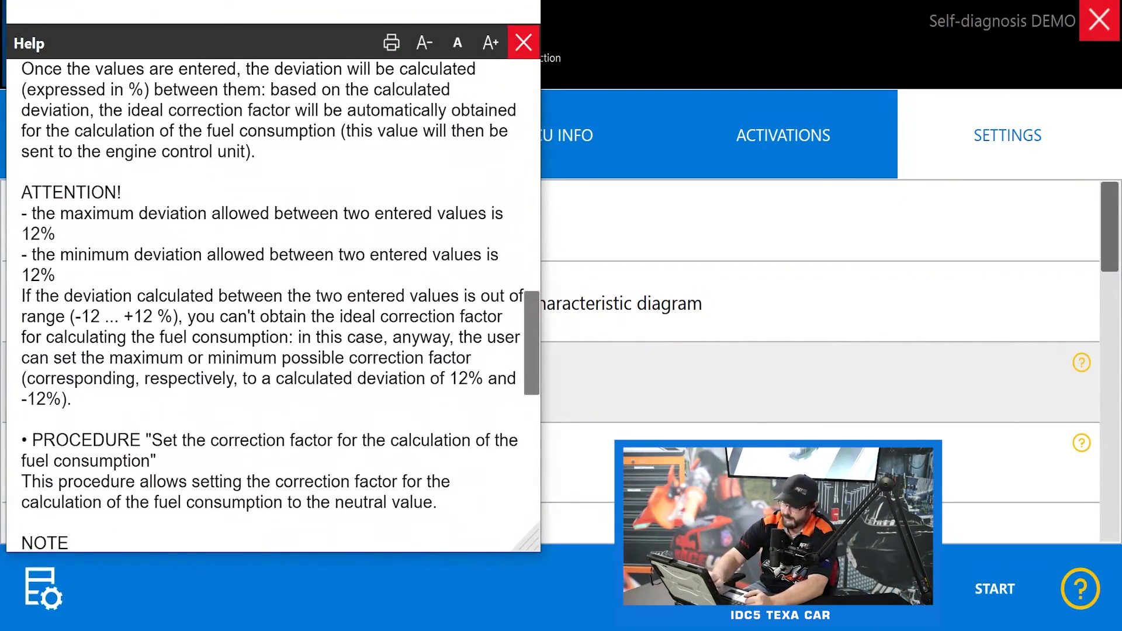
scroll(273, 304, "down", 3)
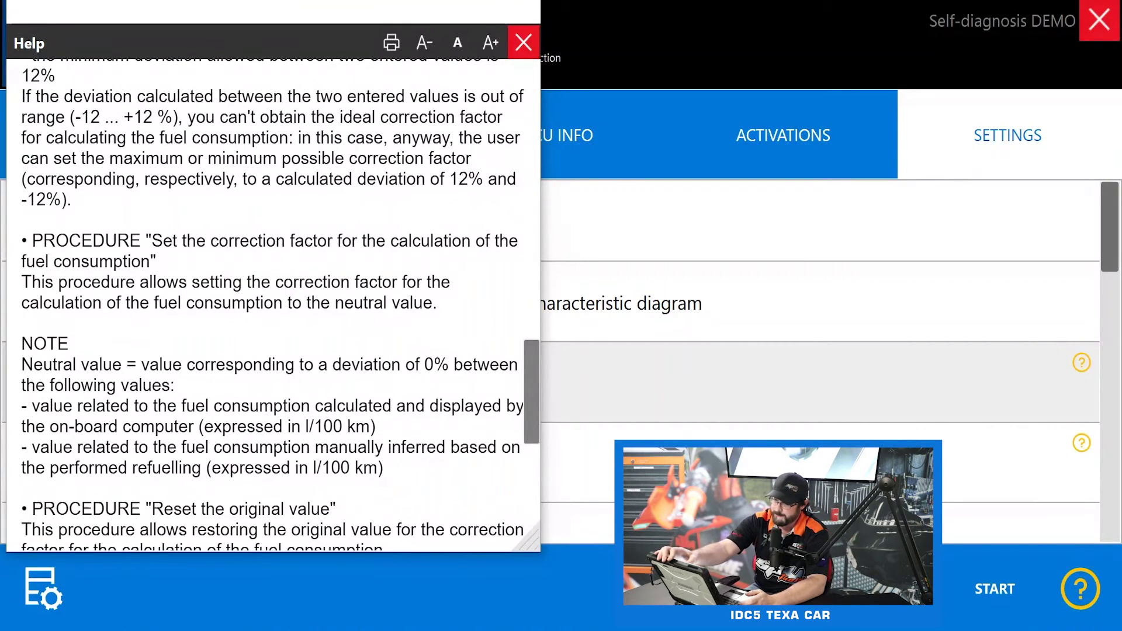
key("Escape")
Browse the remaining Settings procedures down to the variable camshaft timing (VANOS) adaptation reset
scroll(550, 363, "down", 5)
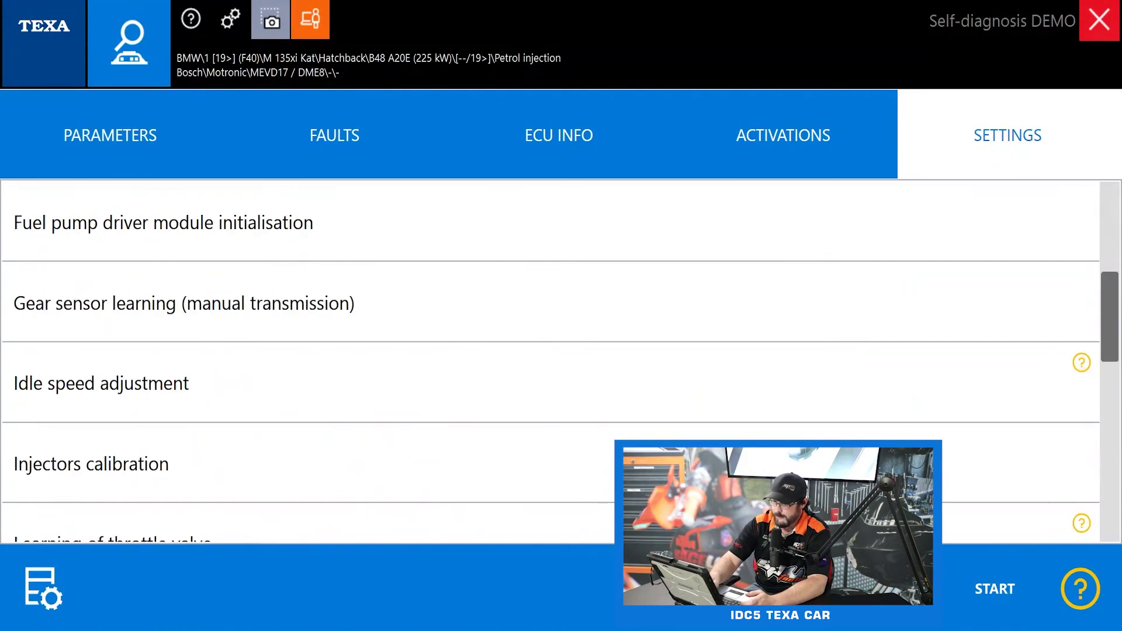
scroll(550, 362, "down", 3)
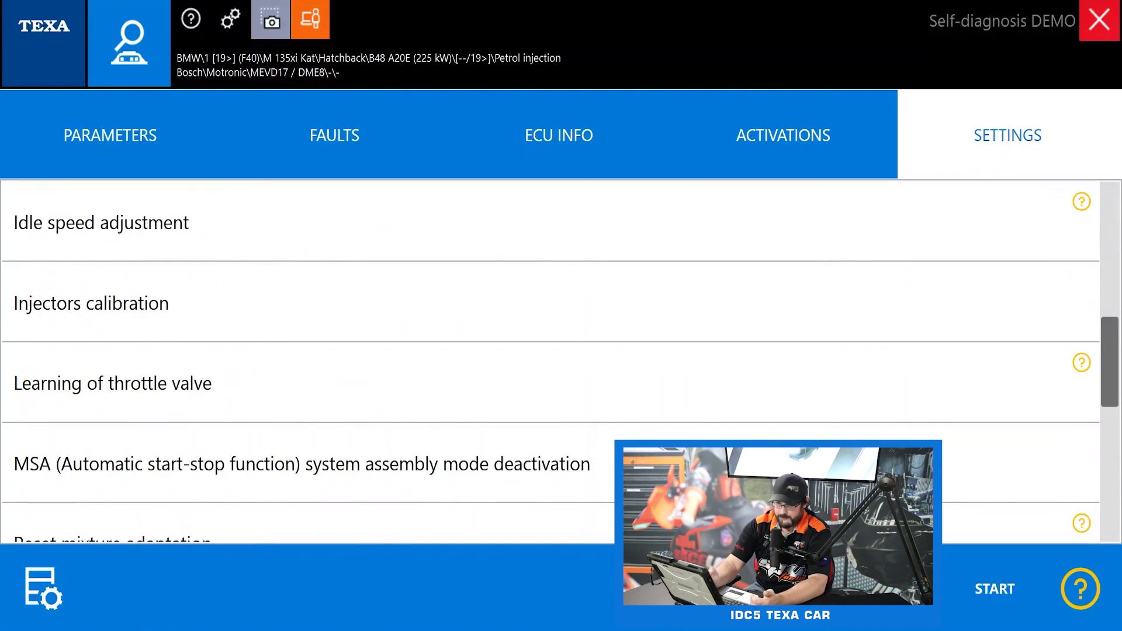
scroll(653, 293, "down", 6)
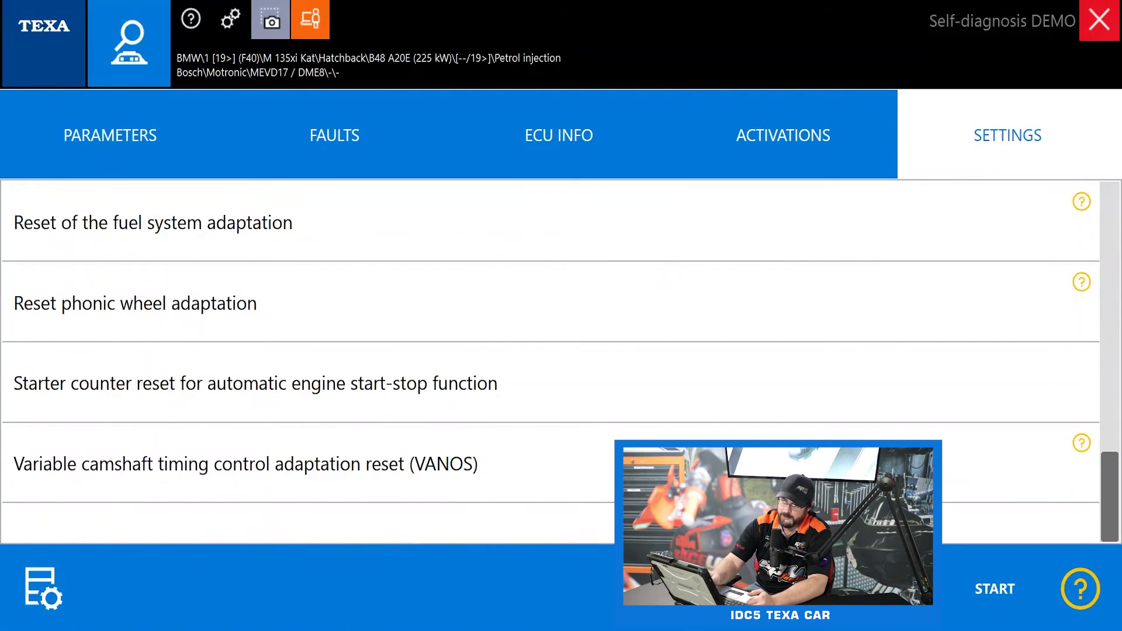